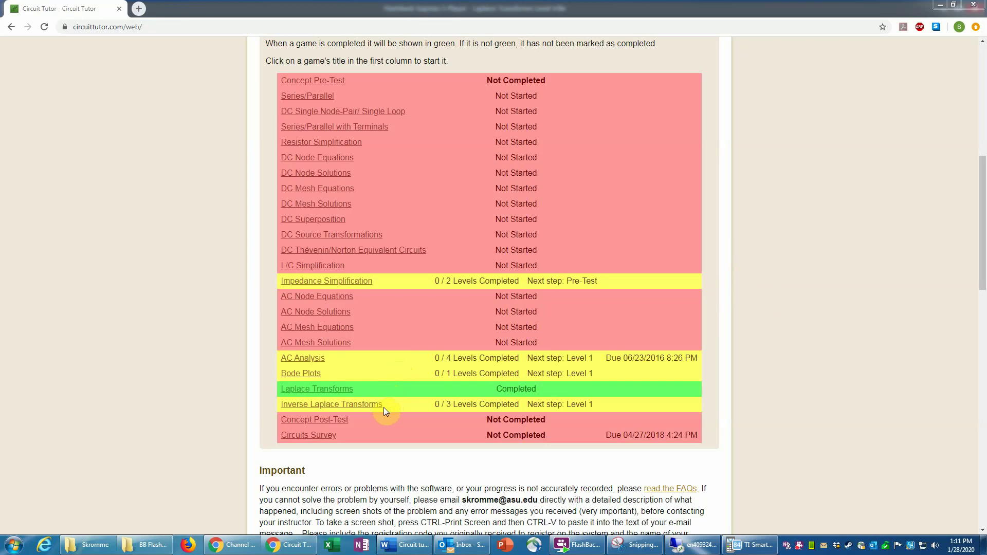
Step: Open the Inverse Laplace Transforms tutorial, enter its game page and show an easy example
left_click(353, 406)
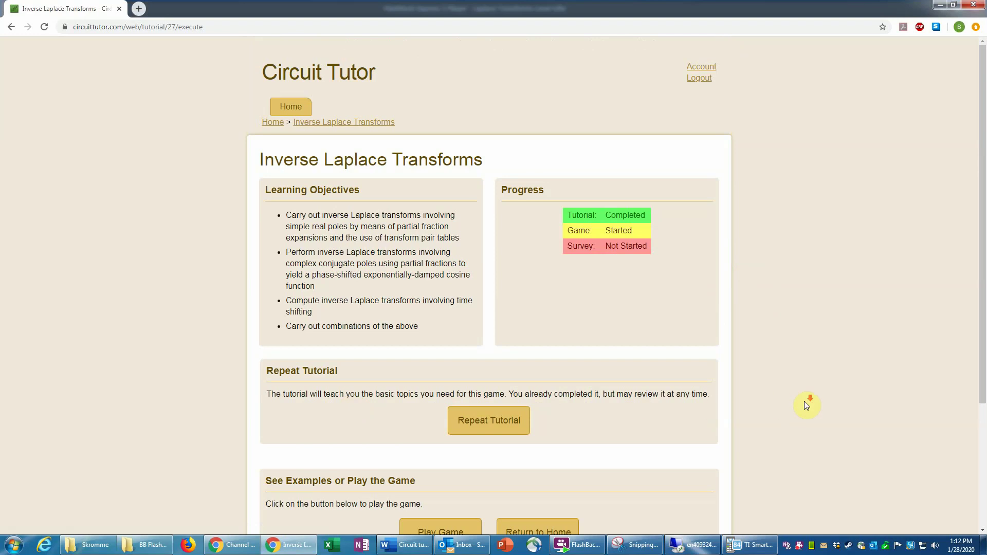
scroll(806, 403, "down", 2)
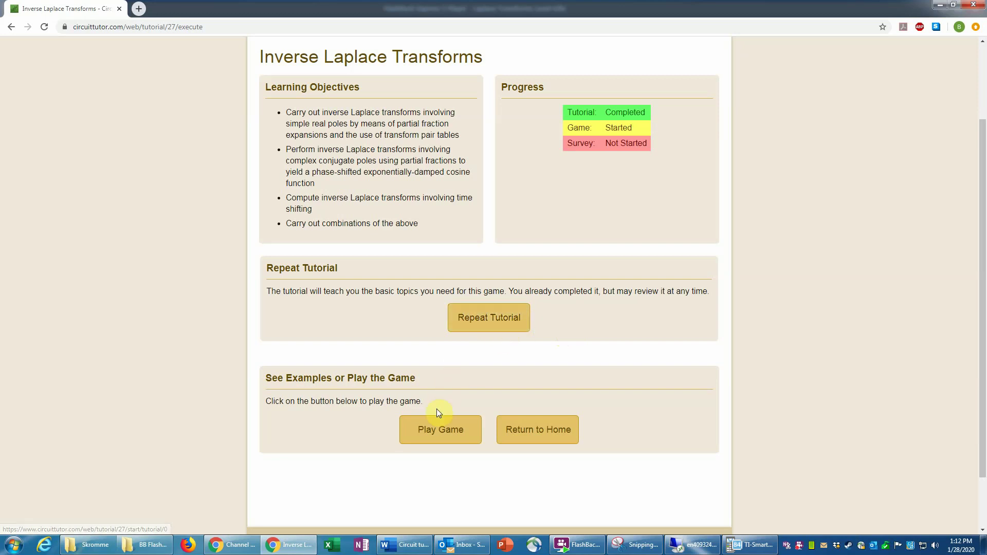
left_click(446, 435)
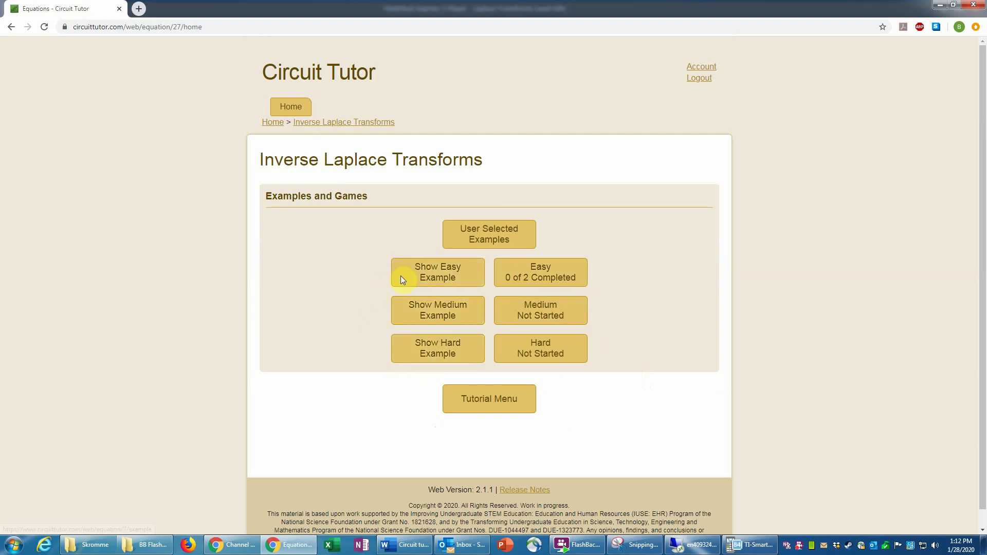
left_click(448, 271)
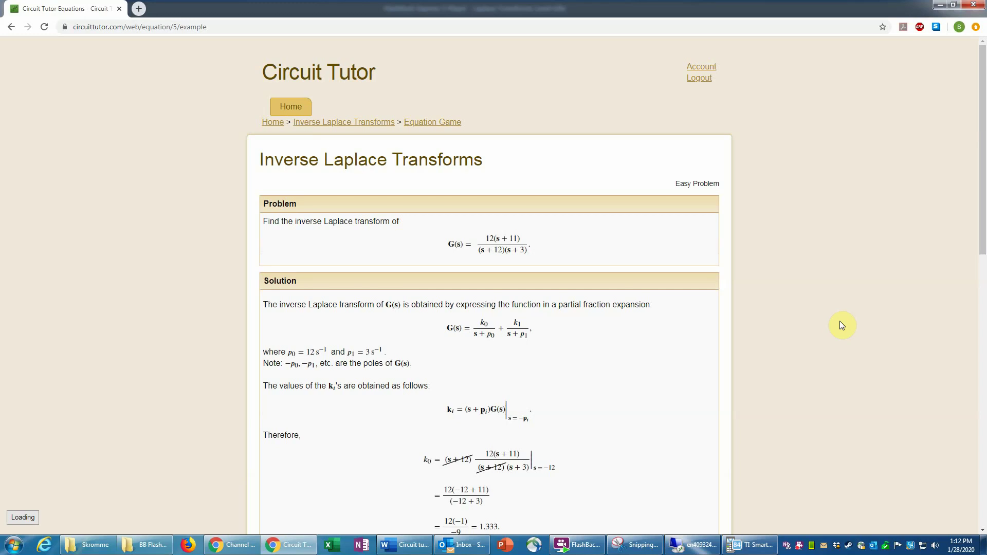
Step: Read the easy example's worked solution from the partial fraction expansion to the final answer, and return to the level menu
scroll(842, 325, "down", 4)
scroll(842, 325, "up", 3)
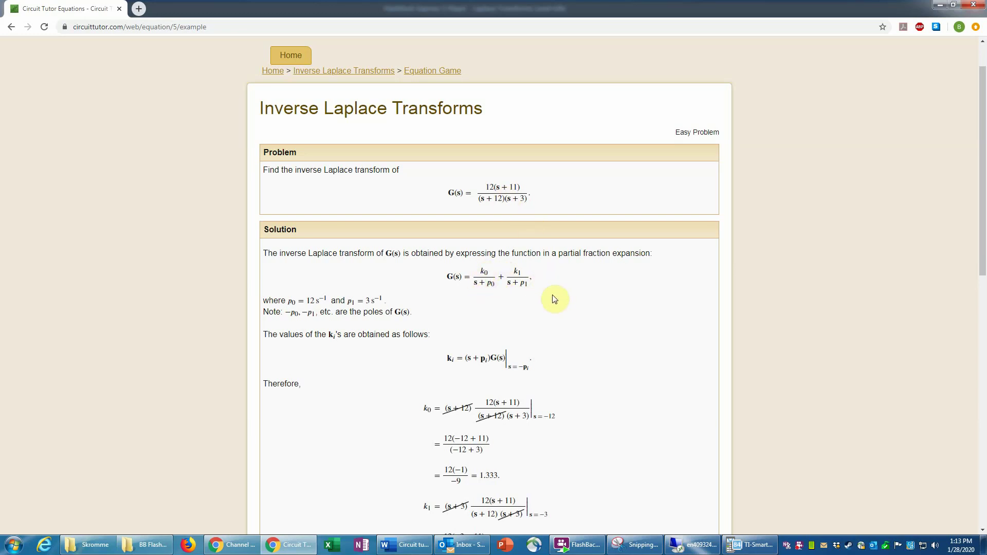
scroll(554, 299, "down", 1)
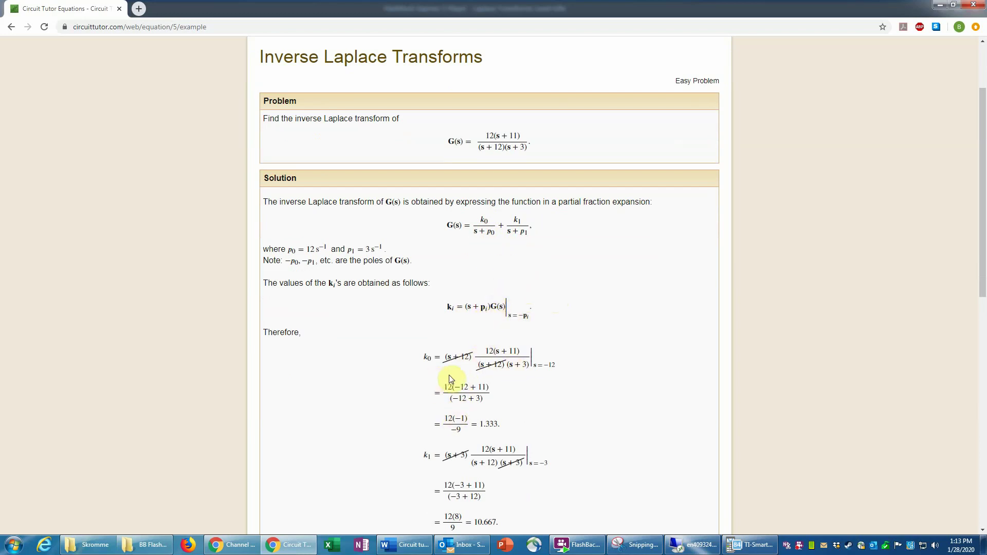
scroll(594, 433, "down", 3)
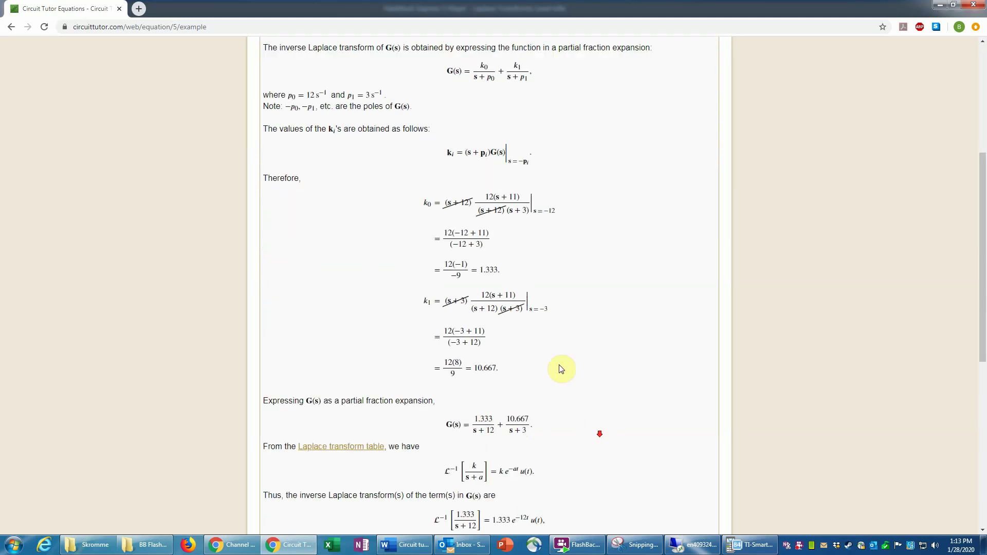
scroll(544, 371, "down", 2)
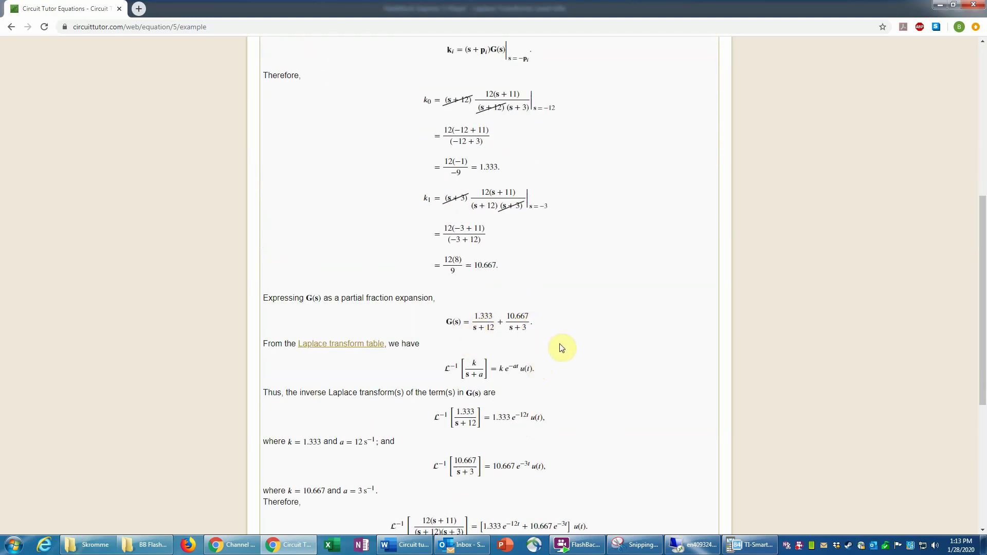
scroll(563, 347, "down", 1)
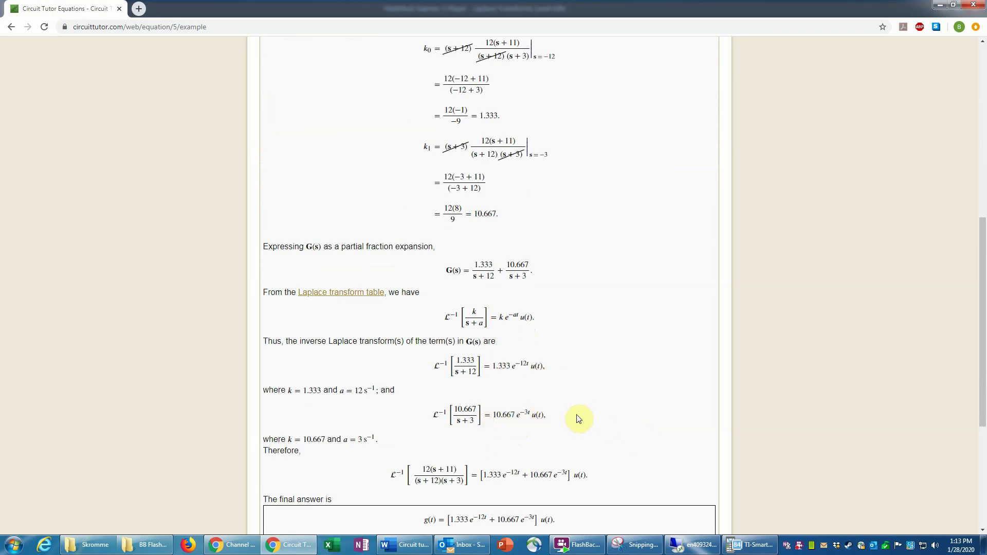
scroll(592, 408, "down", 1)
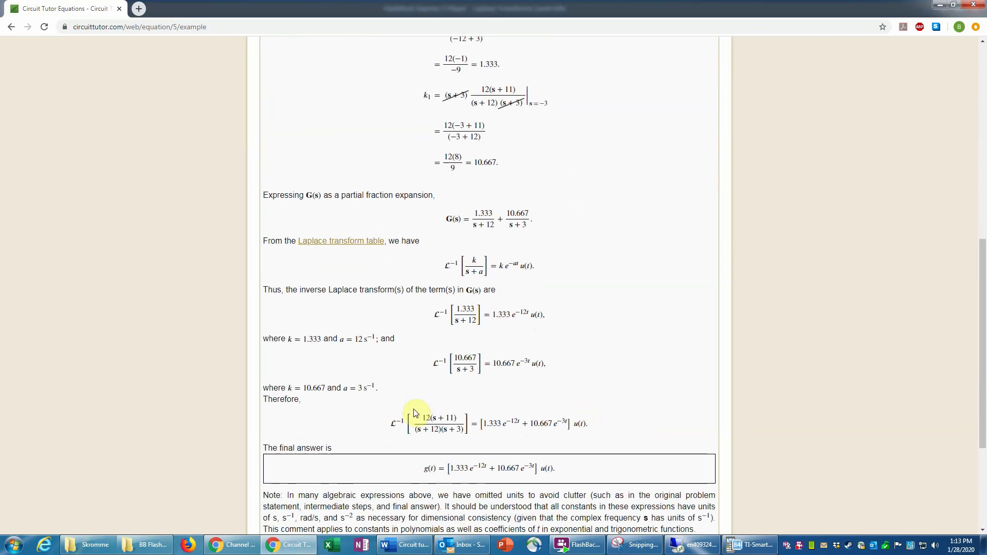
scroll(605, 425, "down", 3)
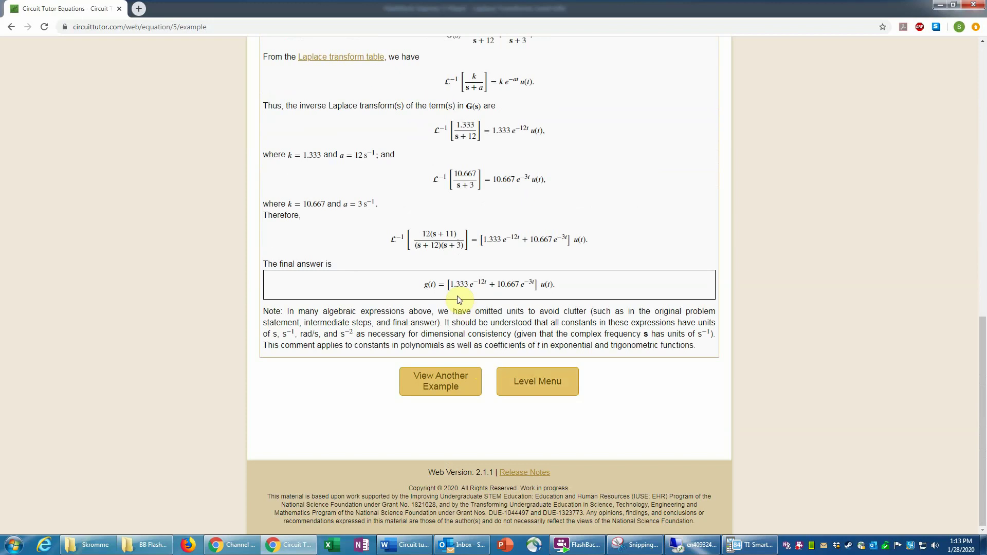
left_click(552, 389)
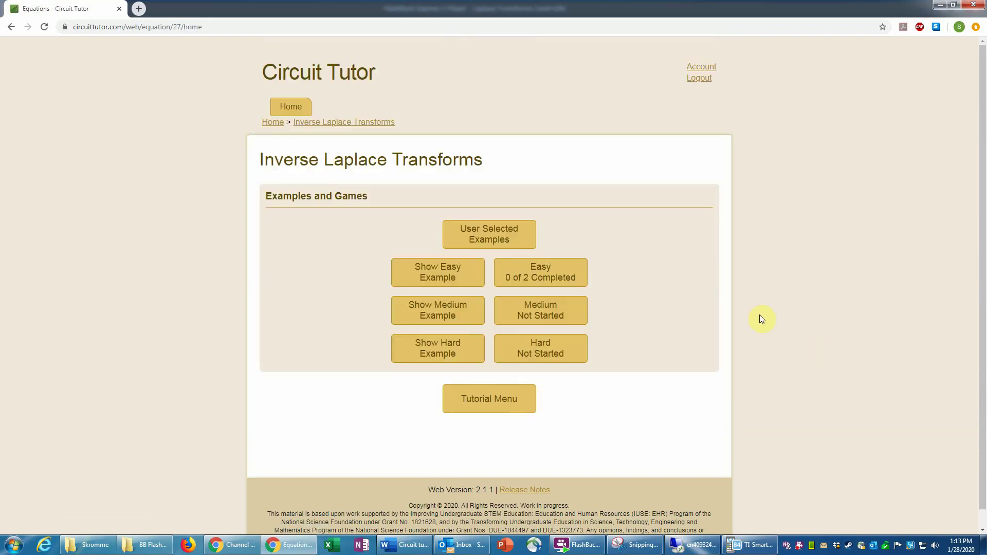
Step: Look through the example types available under User Selected Examples and return to the examples and games page
left_click(487, 234)
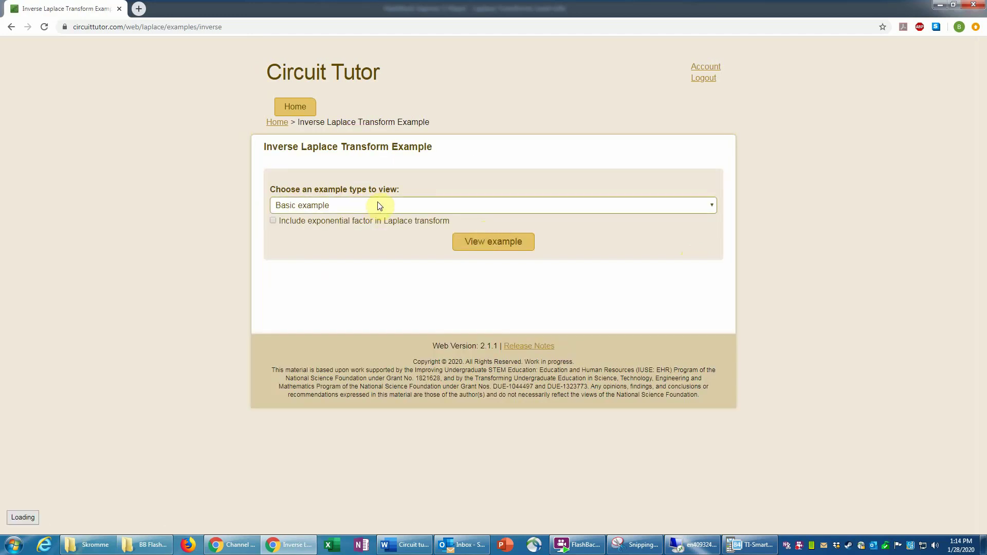
left_click(313, 206)
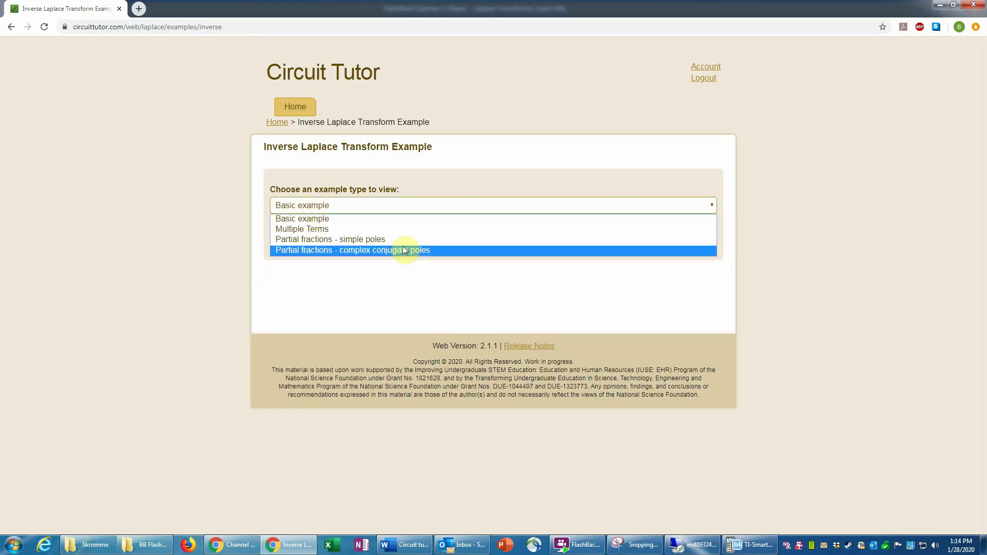
left_click(228, 190)
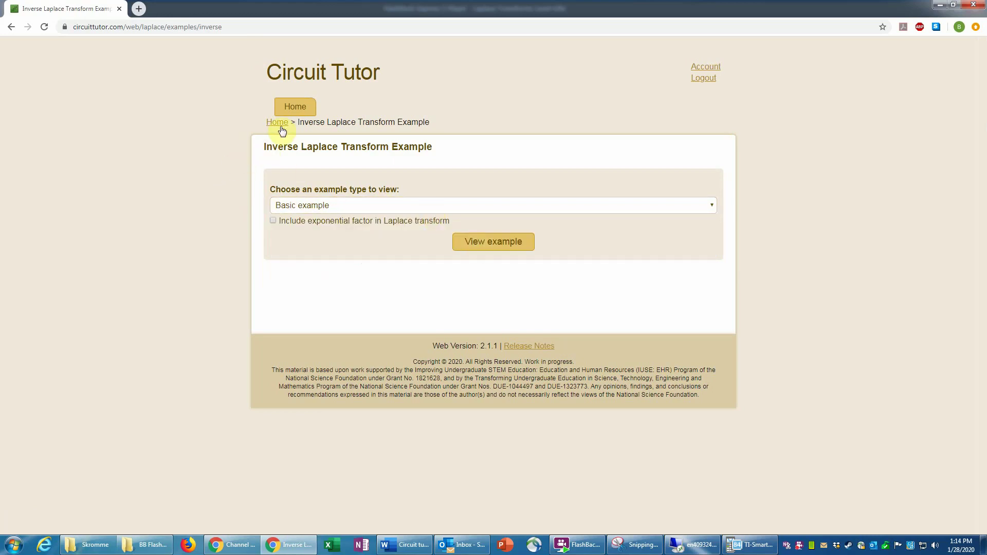
left_click(12, 25)
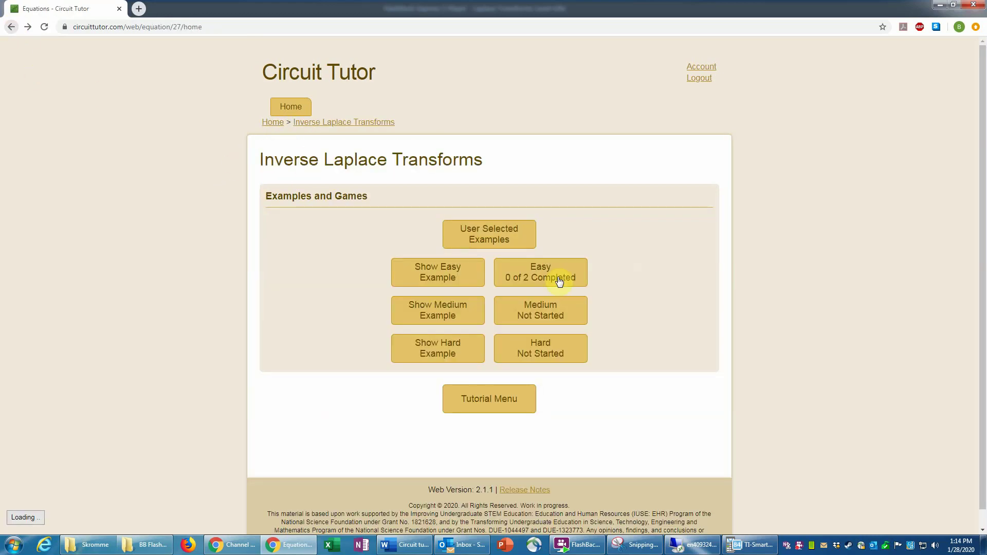
Step: Start an Easy level problem of the Inverse Laplace Transforms game
left_click(554, 274)
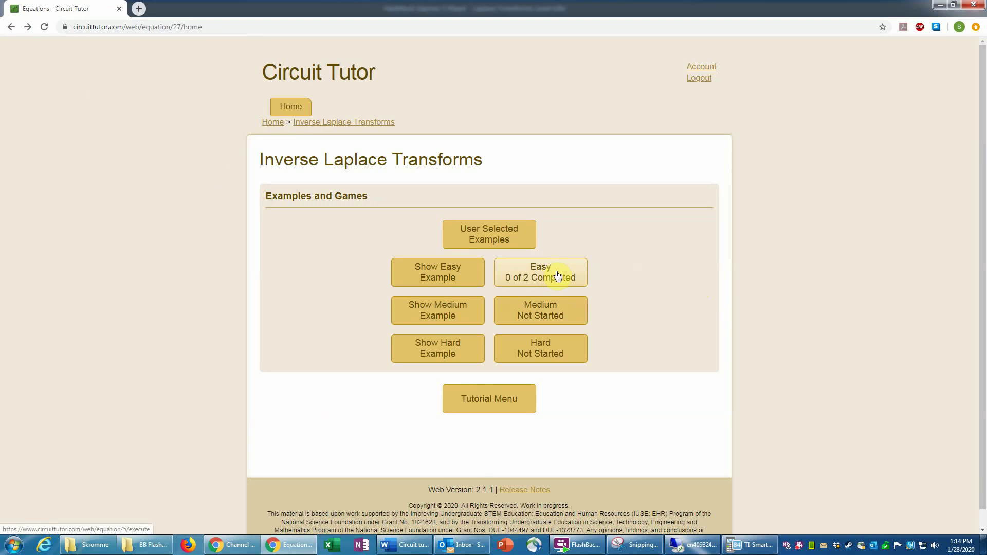
left_click(557, 276)
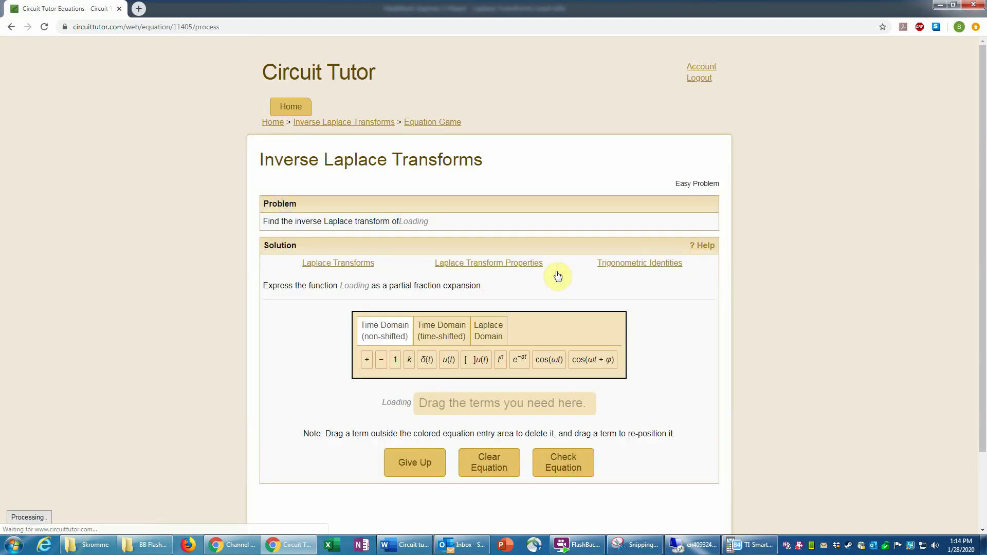
scroll(837, 368, "down", 3)
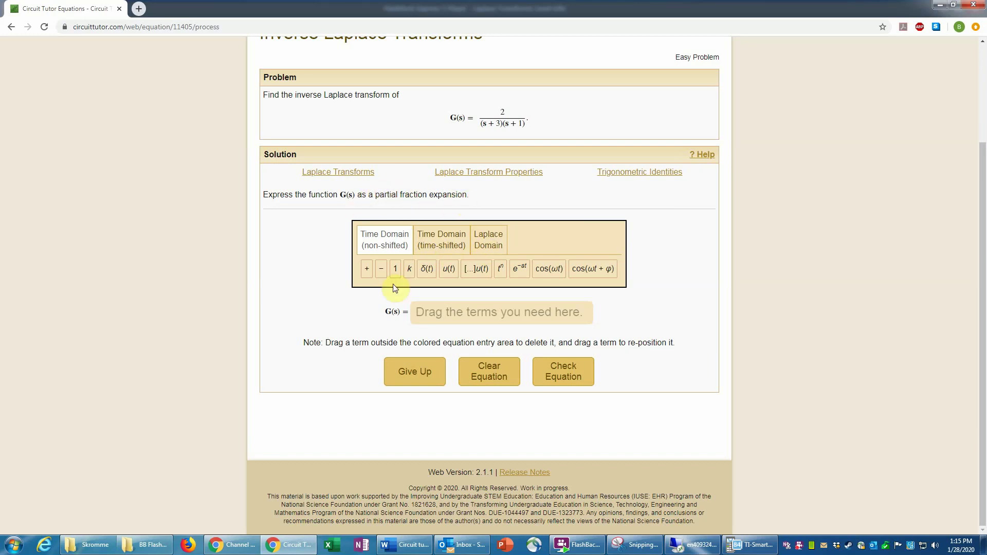
Step: Set up G(s) as the sum of two empty fractions using the Laplace-domain terms
left_click(491, 242)
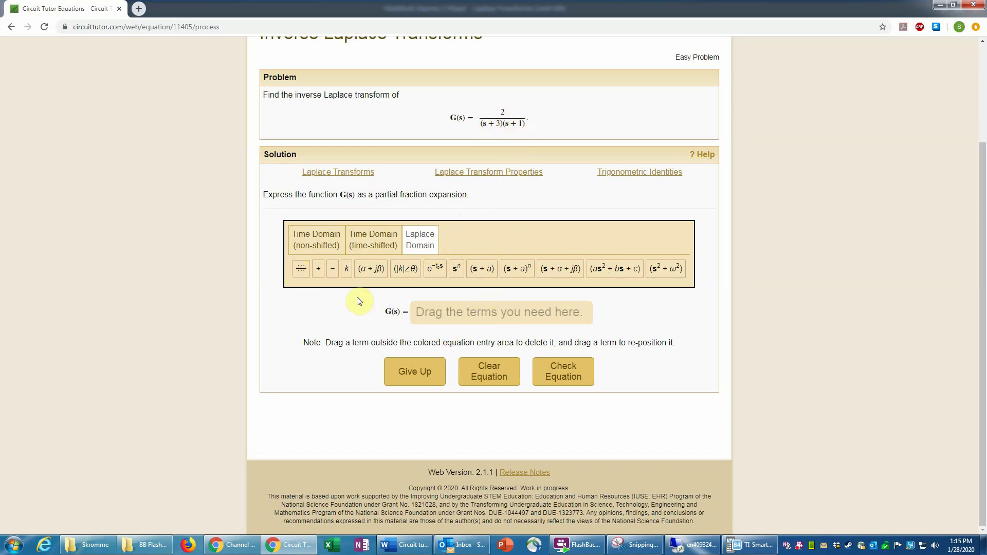
left_click(302, 269)
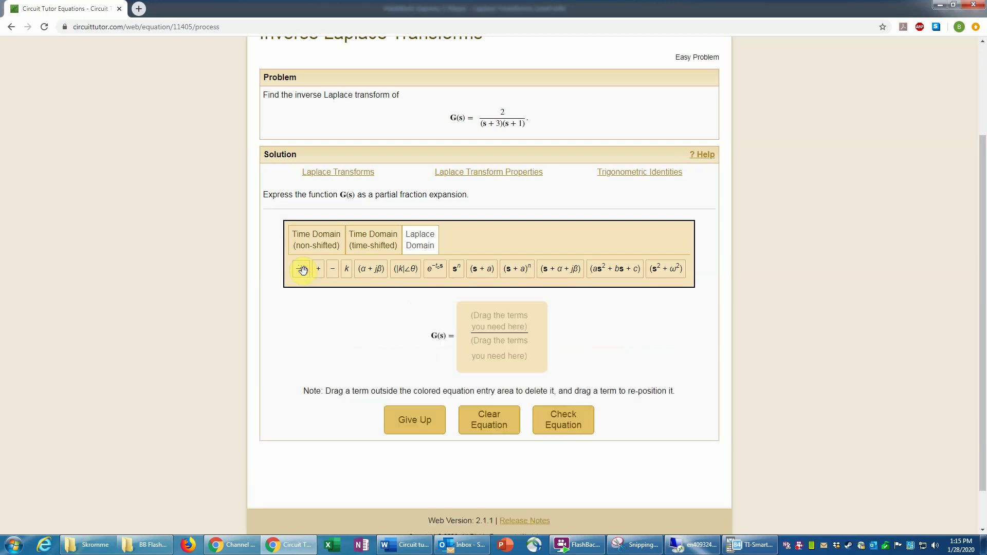
left_click_drag(503, 340, 623, 344)
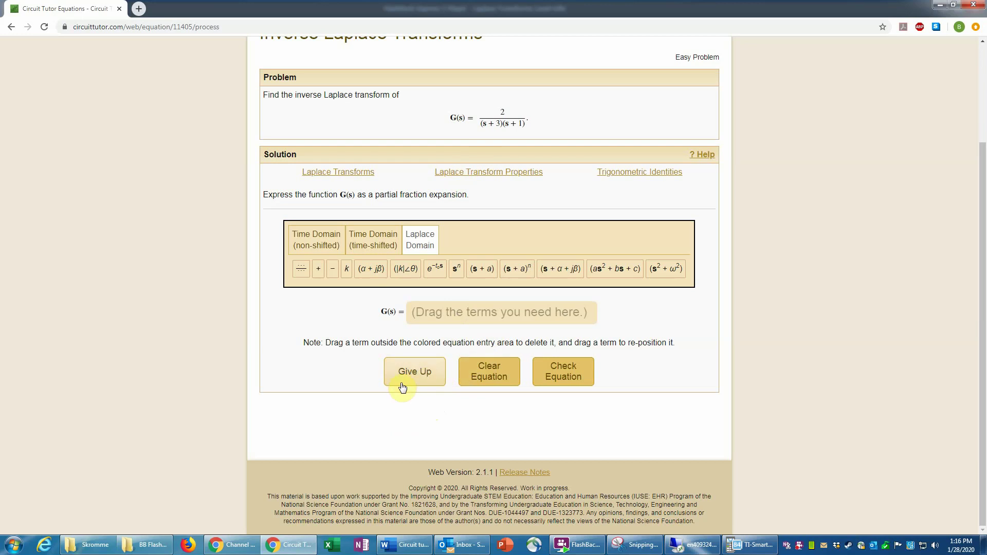
left_click(301, 270)
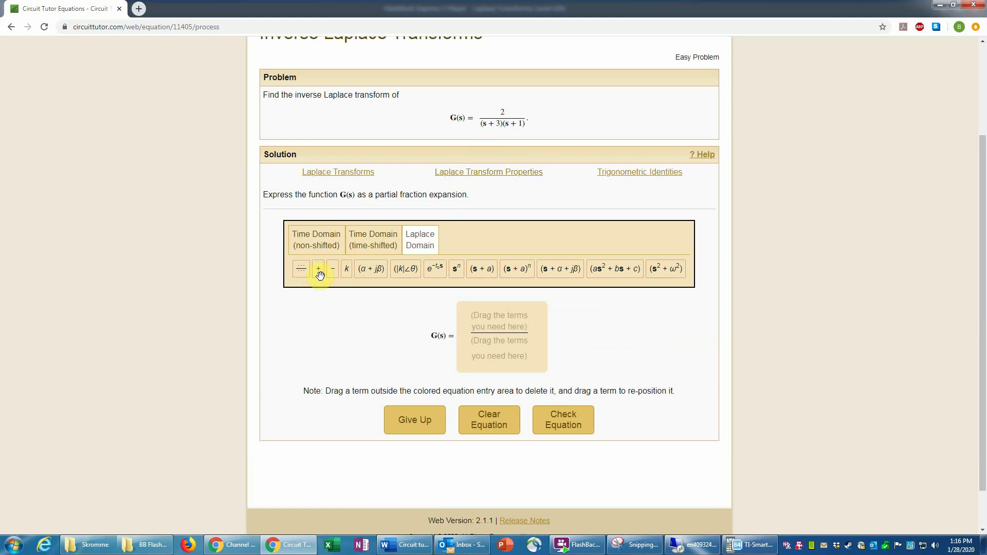
left_click(319, 269)
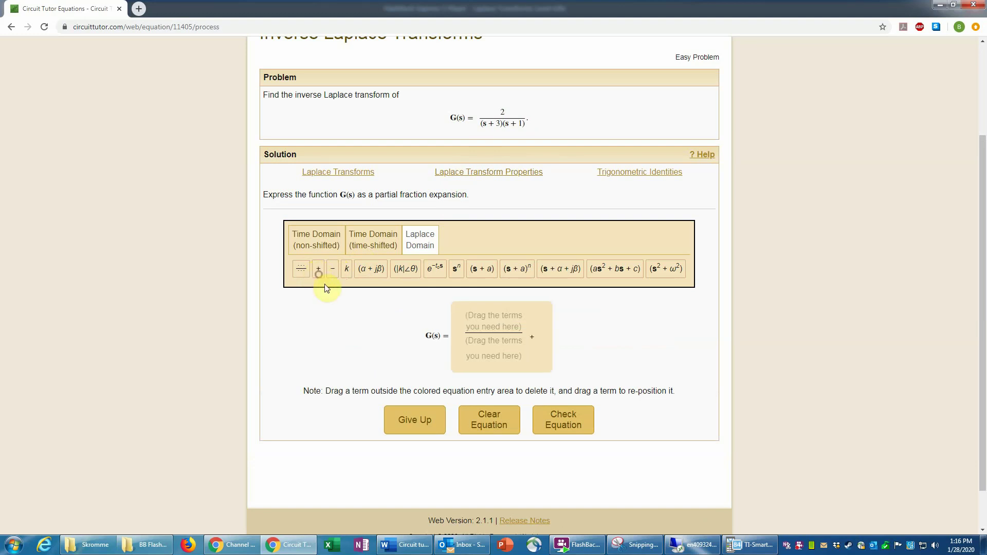
left_click(301, 270)
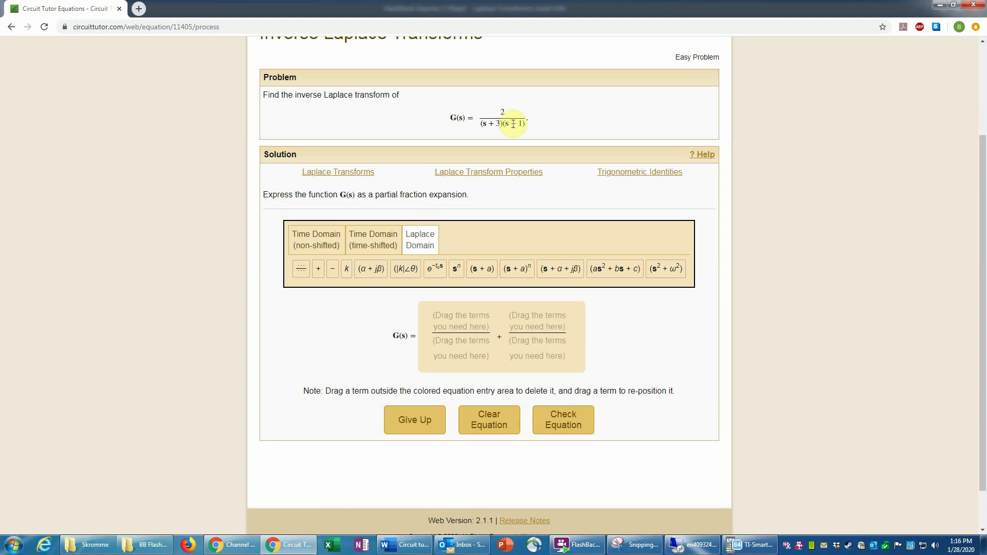
Step: Place a constant k in both numerators and an (s + a) term in both denominators of G(s)
left_click_drag(348, 269, 465, 324)
left_click_drag(346, 284, 549, 347)
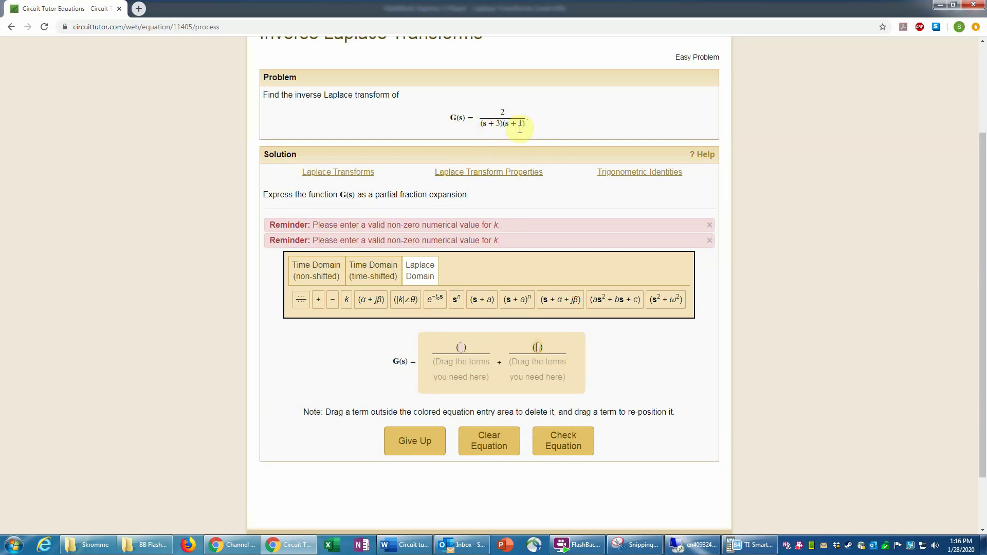
left_click_drag(477, 299, 463, 374)
left_click_drag(484, 316, 527, 391)
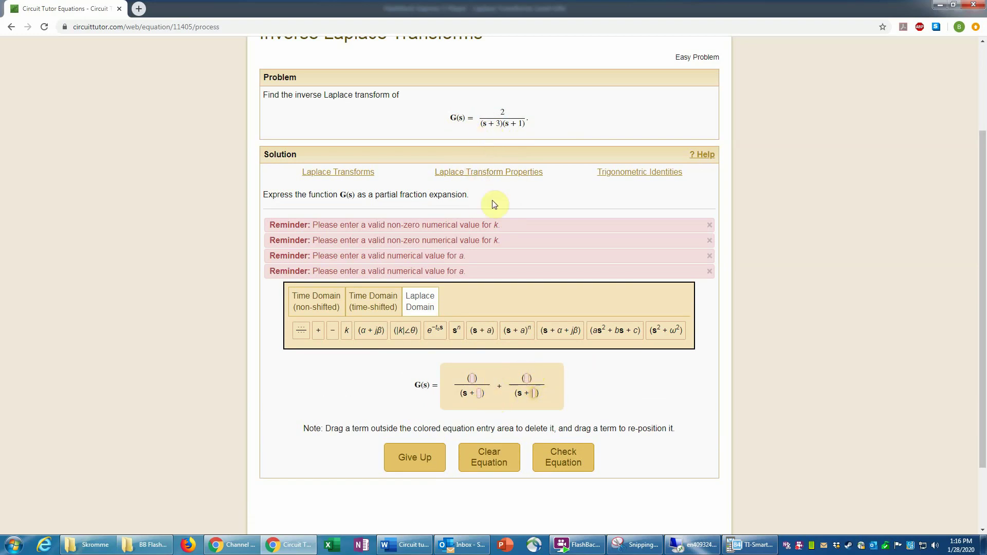
Step: Set the denominator constants to 3 in the first fraction and 1 in the second
left_click(479, 392)
type("3")
left_click(535, 378)
type("2")
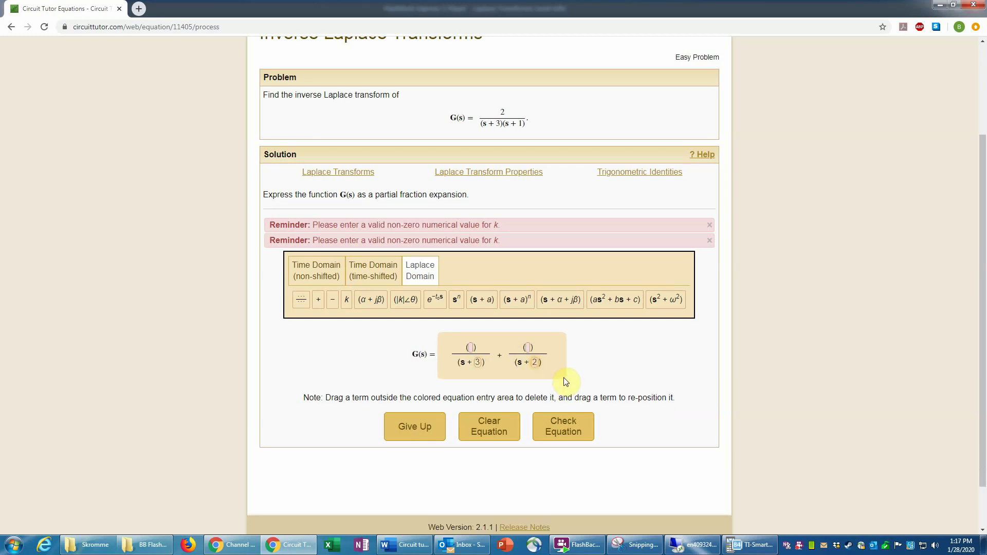
key("BackSpace")
type("1")
Step: Set the numerators to -1 over (s + 3) and 1 over (s + 1), and check the equation
left_click(472, 348)
type("-1")
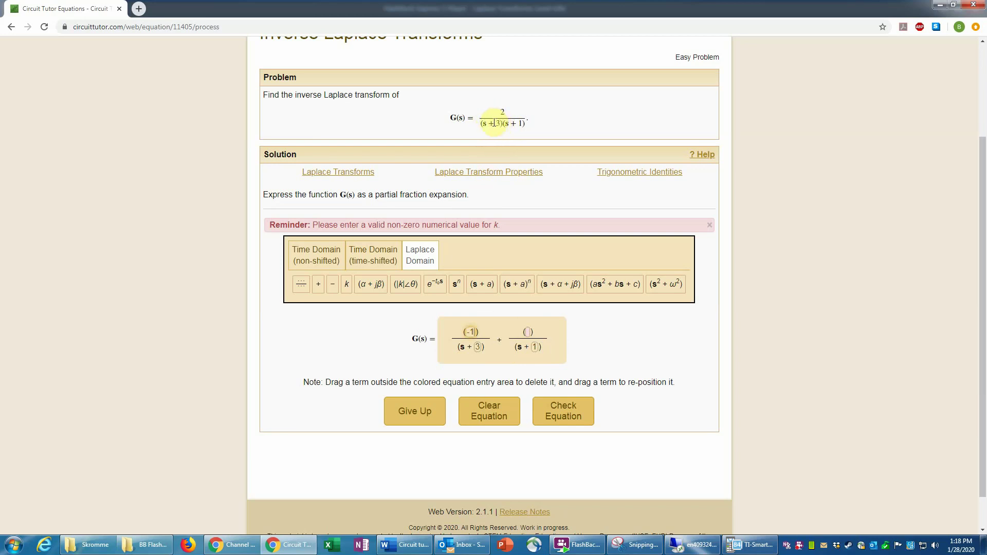
left_click(530, 333)
type("1")
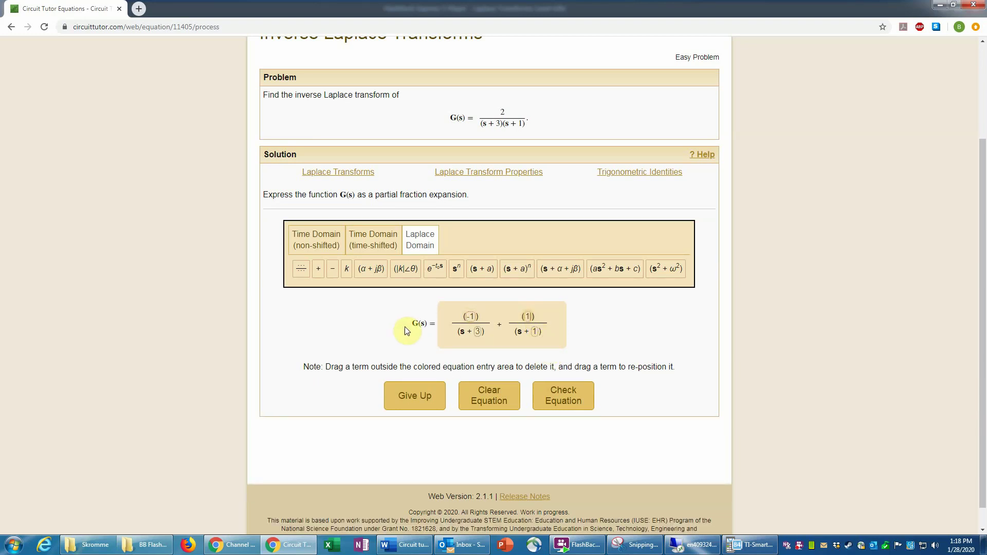
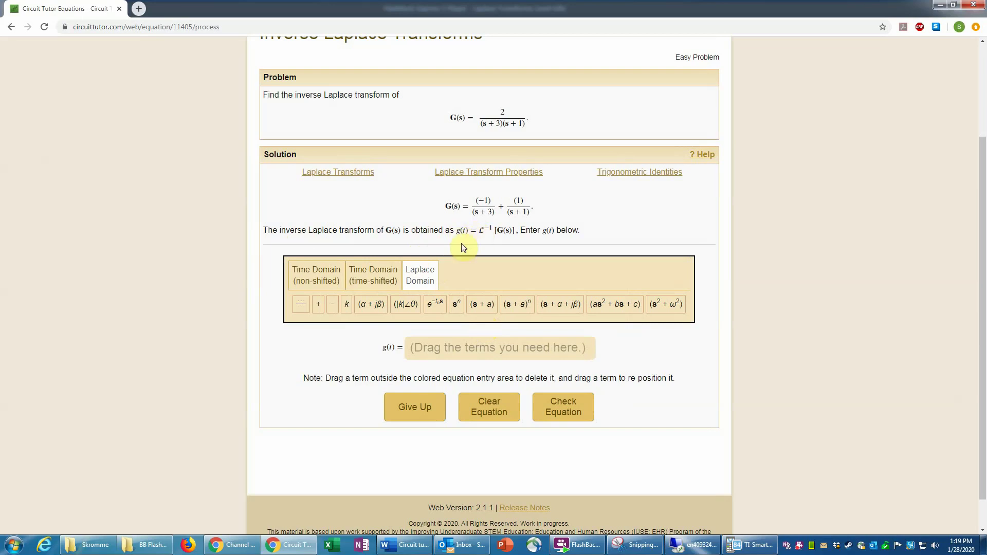
Step: Show the non-shifted time-domain terms, and consult the Laplace transforms table before closing it
left_click(314, 281)
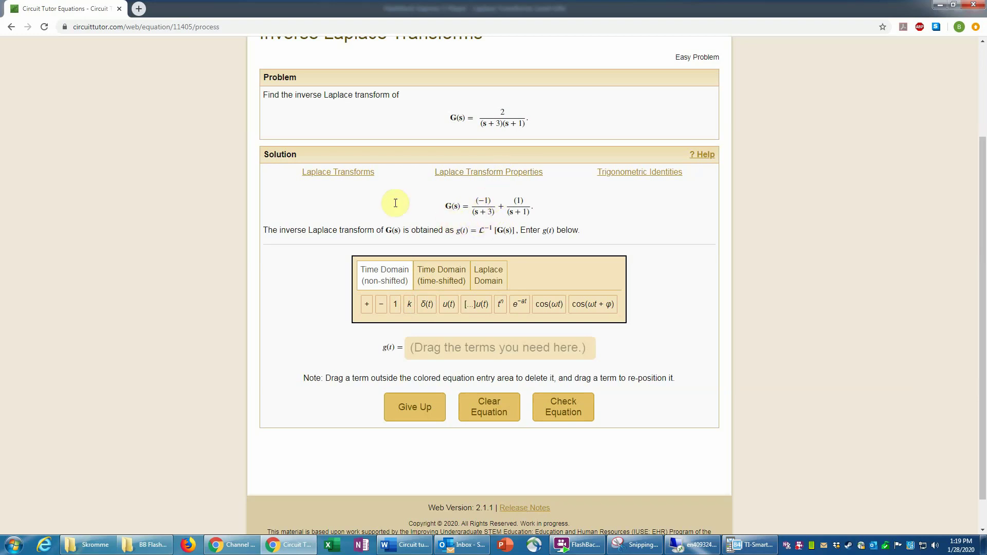
left_click(338, 173)
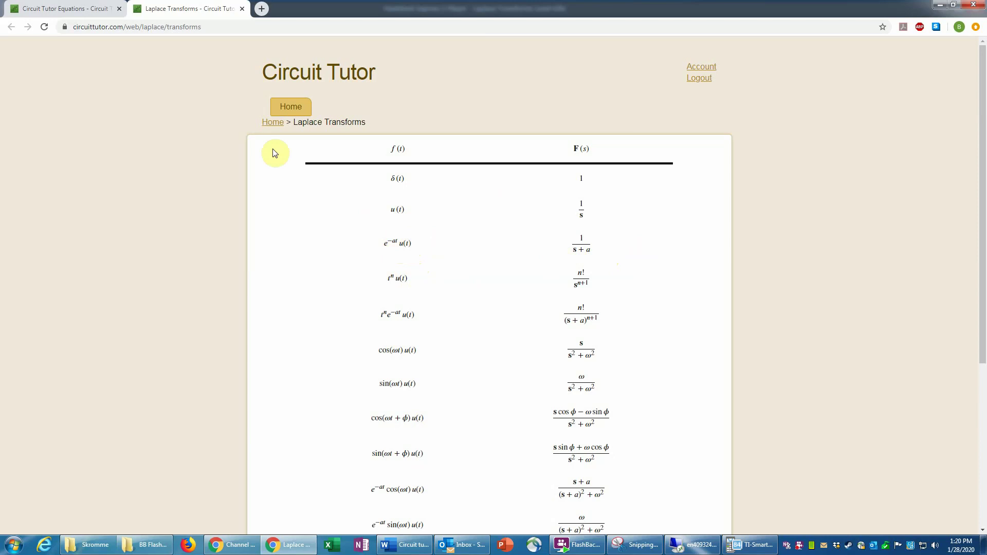
left_click(242, 9)
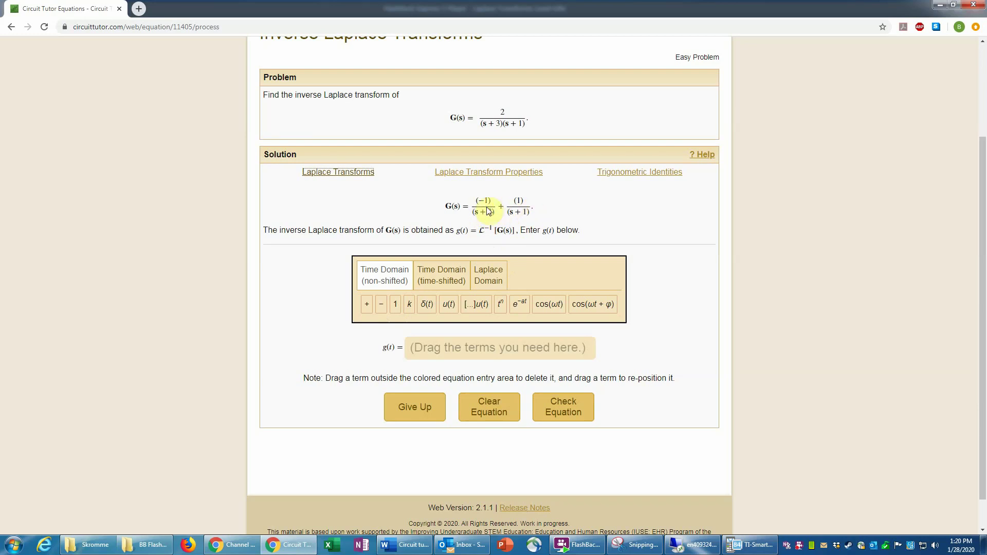
Step: Build g(t) as the sum of two terms, each made of a constant k, e^(-at) and u(t)
left_click(409, 306)
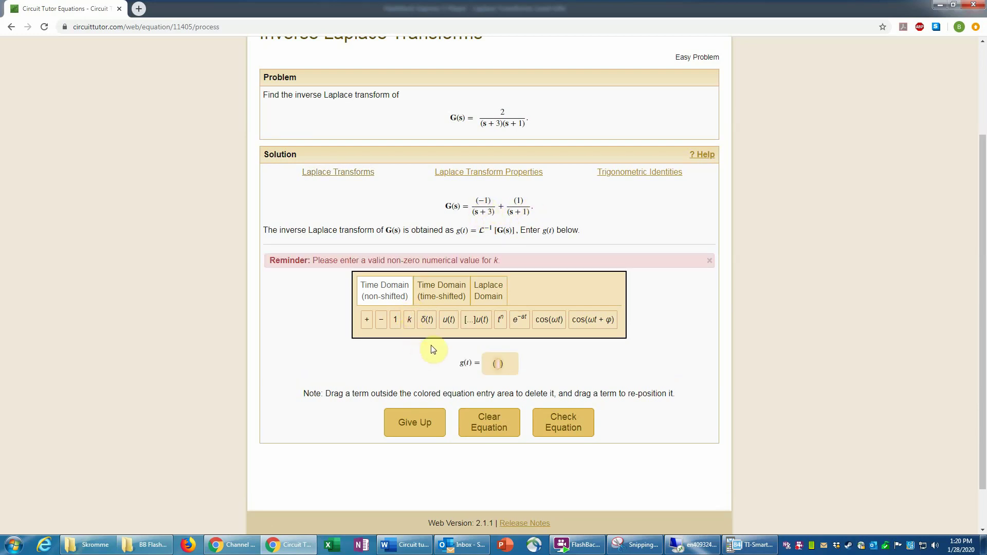
left_click(520, 323)
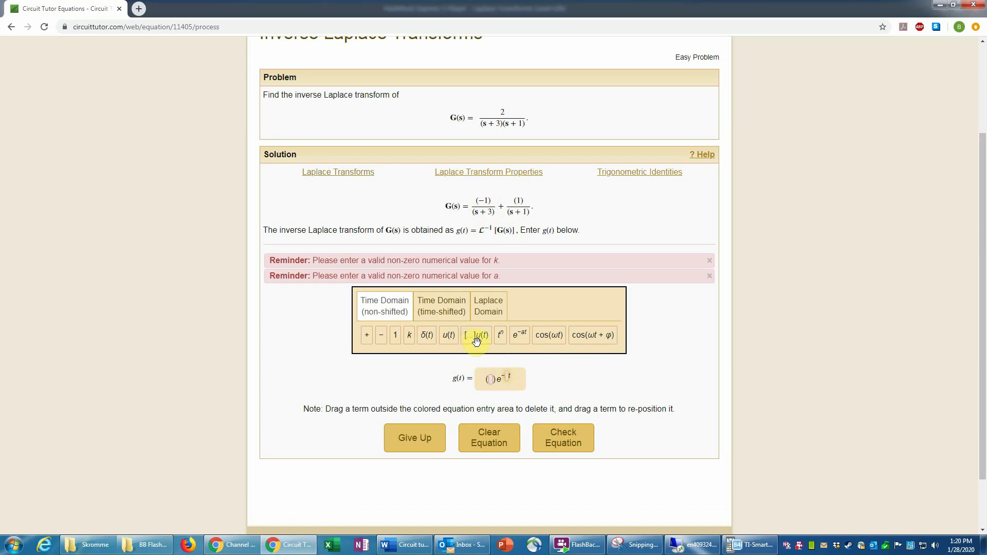
left_click(448, 336)
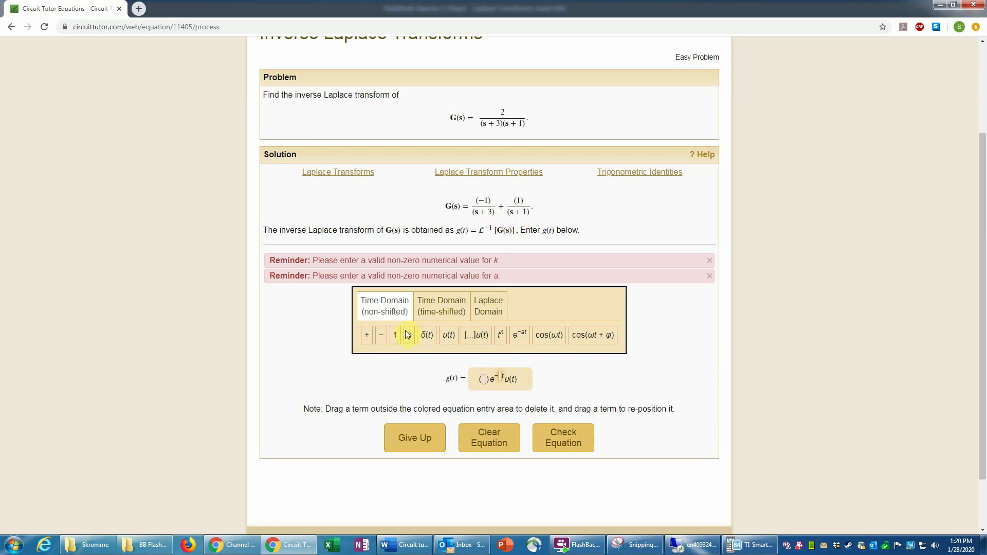
left_click(367, 335)
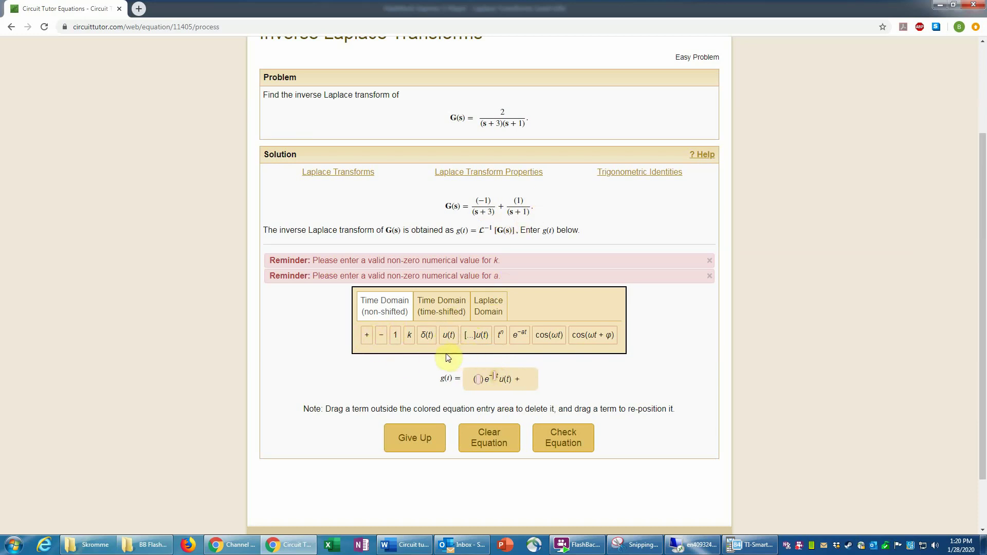
left_click(410, 337)
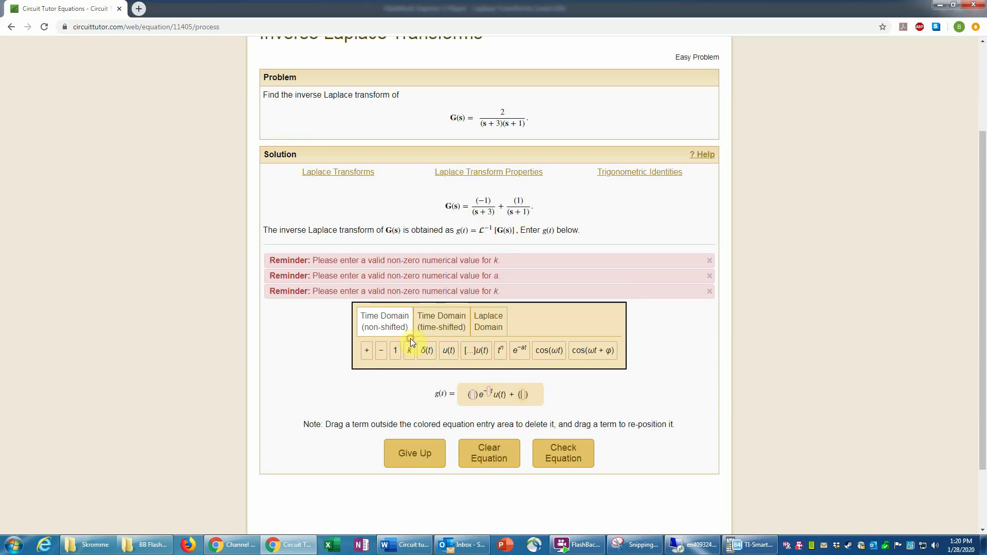
left_click(520, 352)
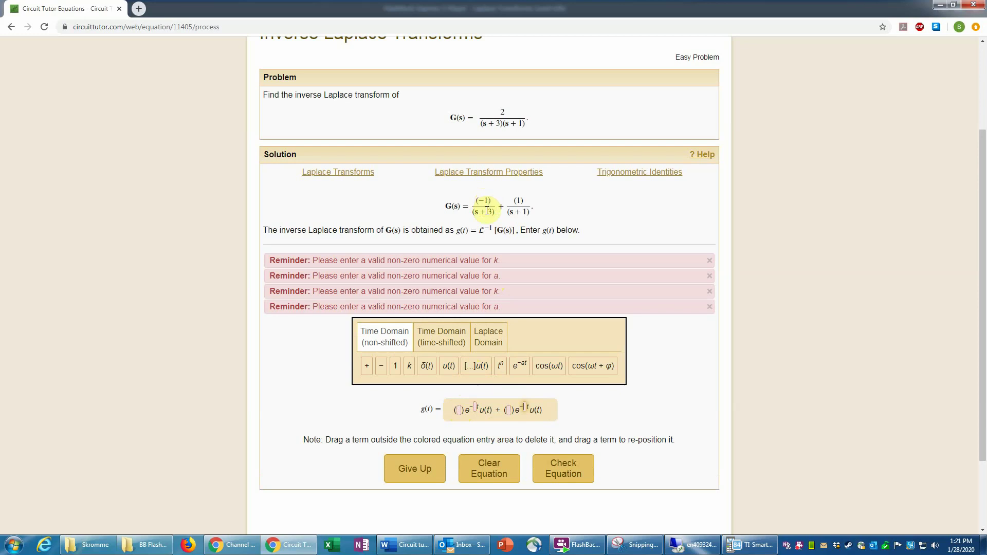
Step: Set the first term of g(t) to coefficient -1 and exponent constant 3
left_click(458, 410)
type("-1")
key("Return")
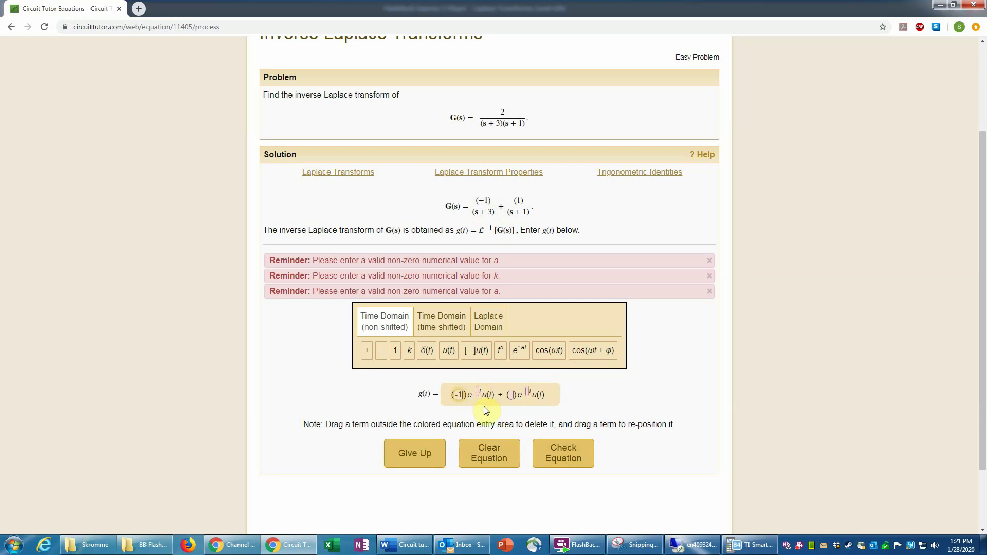
key("Tab")
type("3")
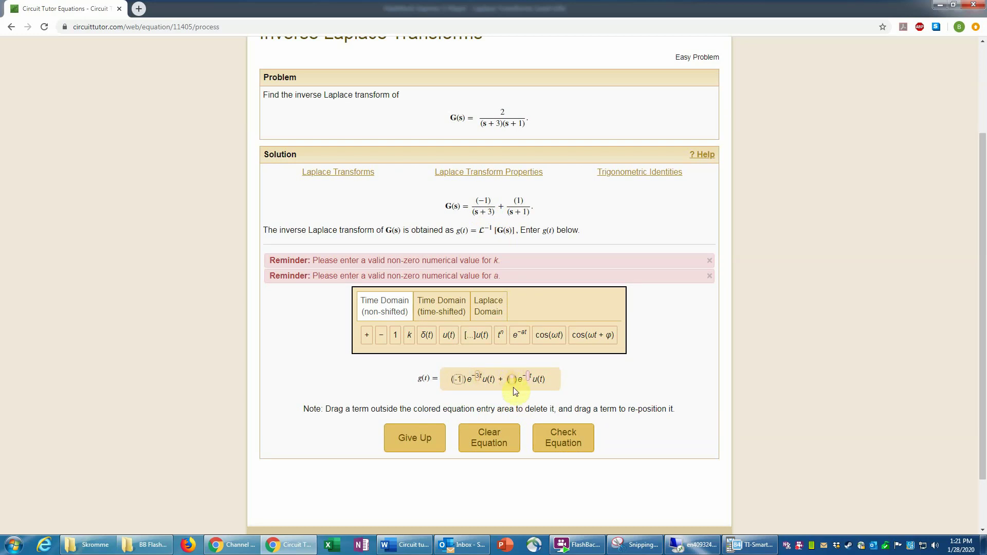
Step: Remove the constant k from the second term, set its exponent constant to 1, and check the equation
type("1")
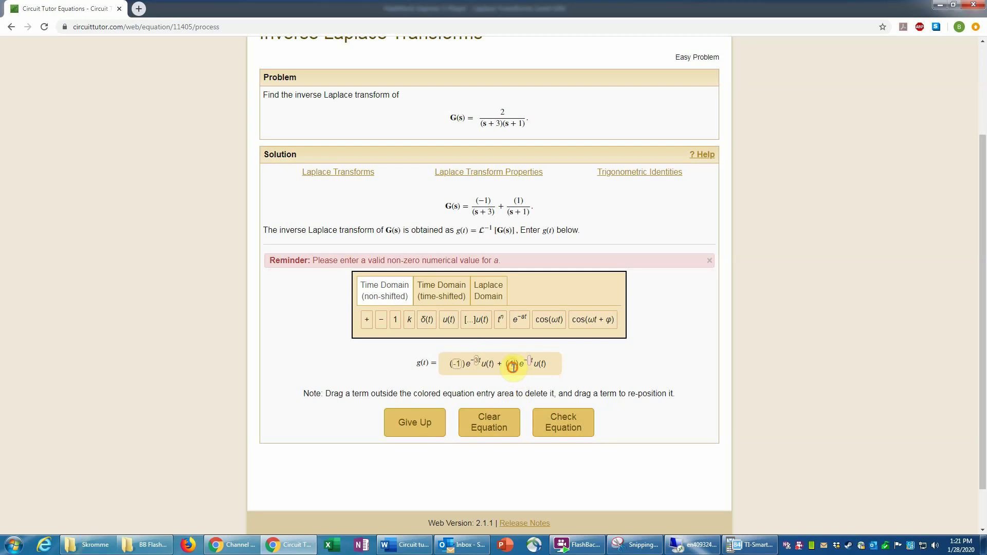
left_click(628, 414)
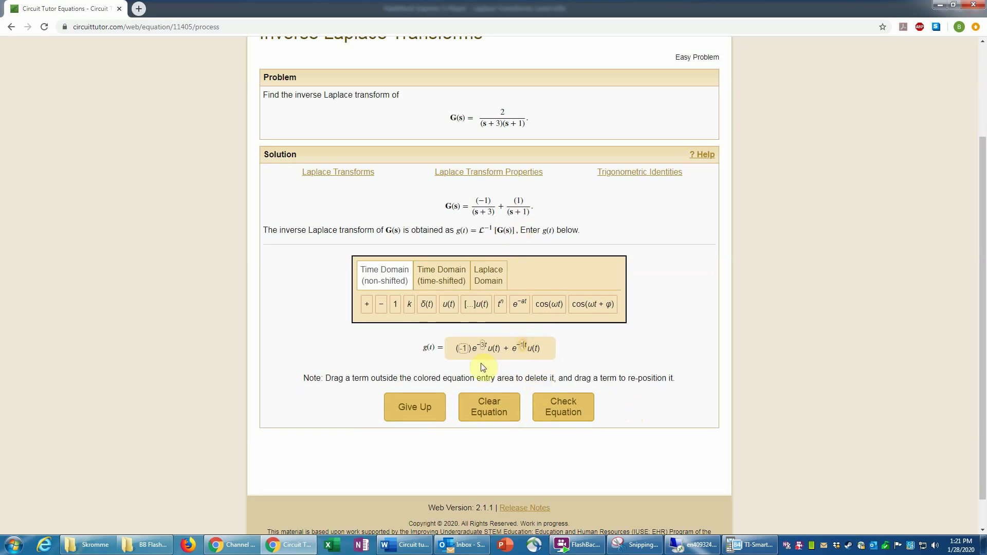
left_click(568, 410)
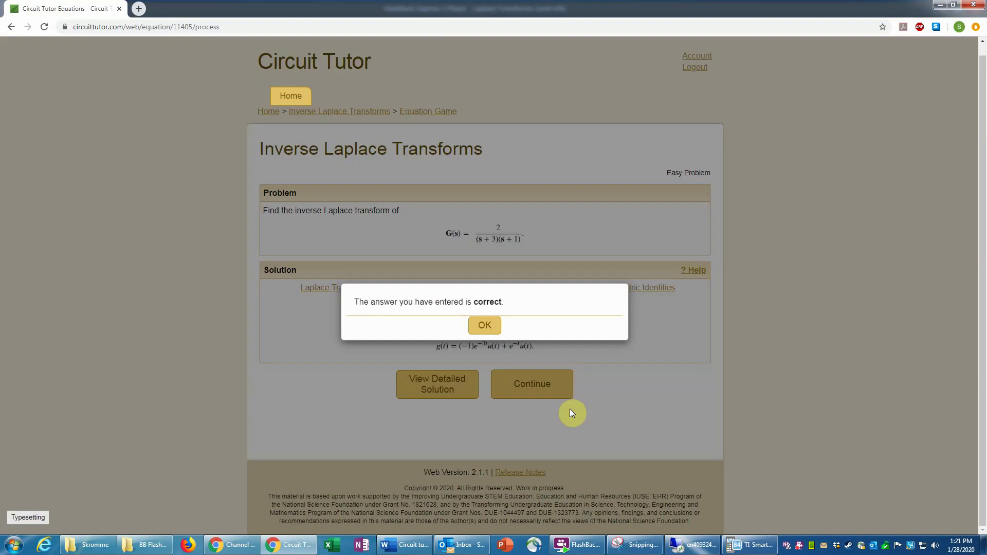
left_click(485, 327)
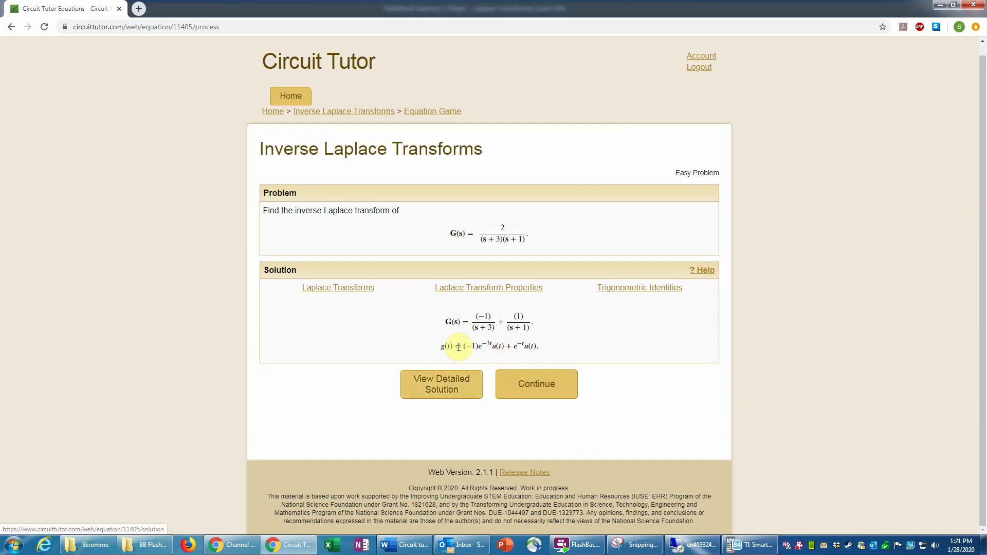
Step: Open the detailed solution and read it through to the final answer
left_click(443, 388)
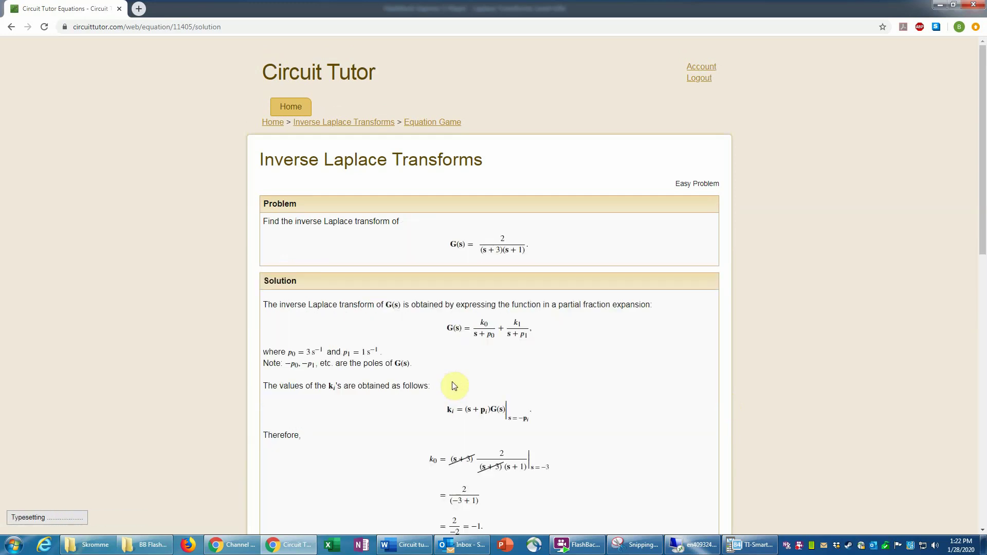
scroll(685, 393, "down", 3)
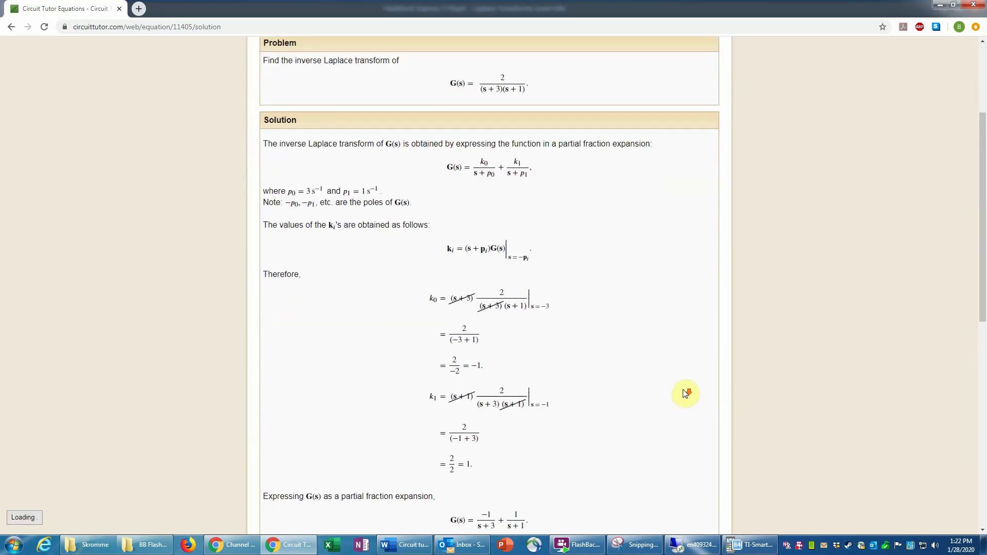
scroll(685, 394, "down", 7)
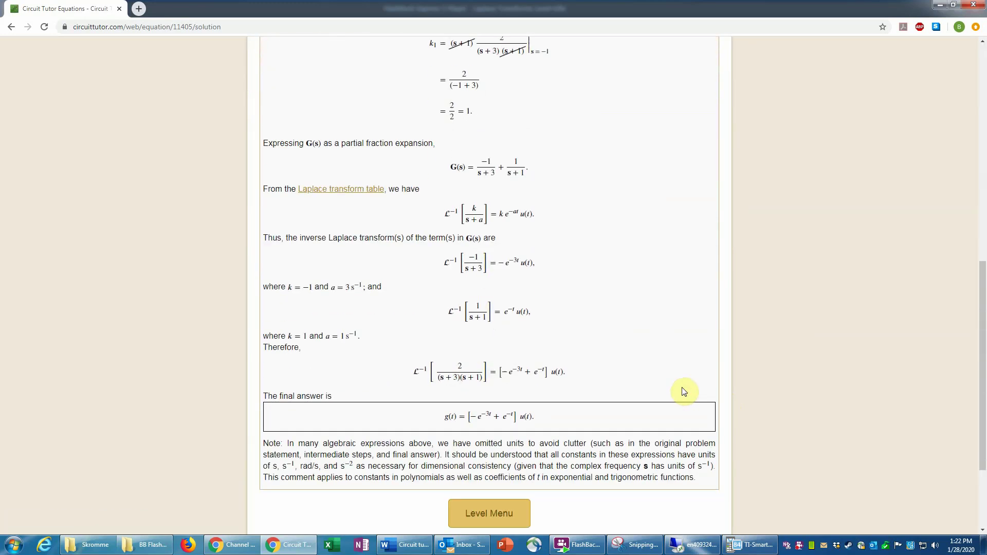
scroll(685, 392, "down", 3)
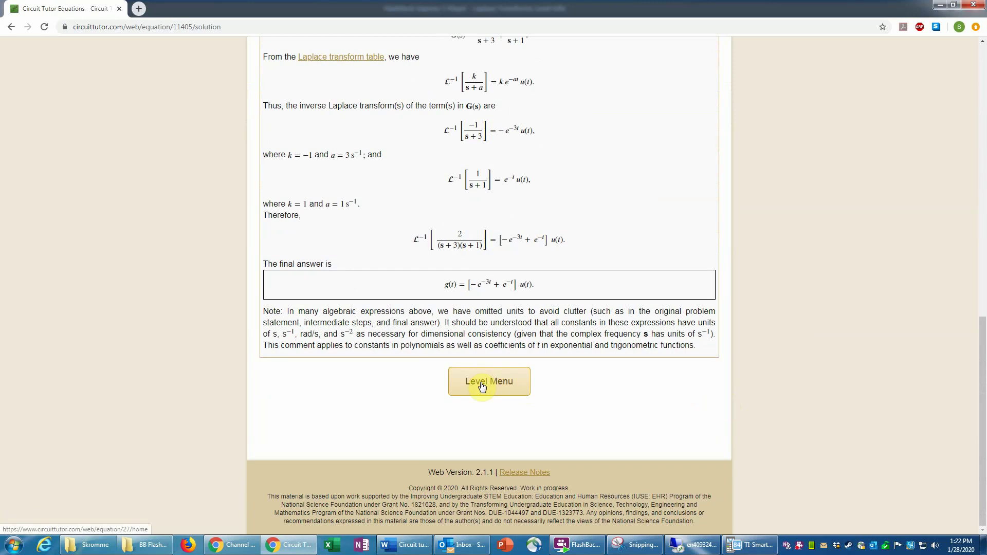
Step: Return to the level menu and start another easy Inverse Laplace Transforms problem
left_click(482, 385)
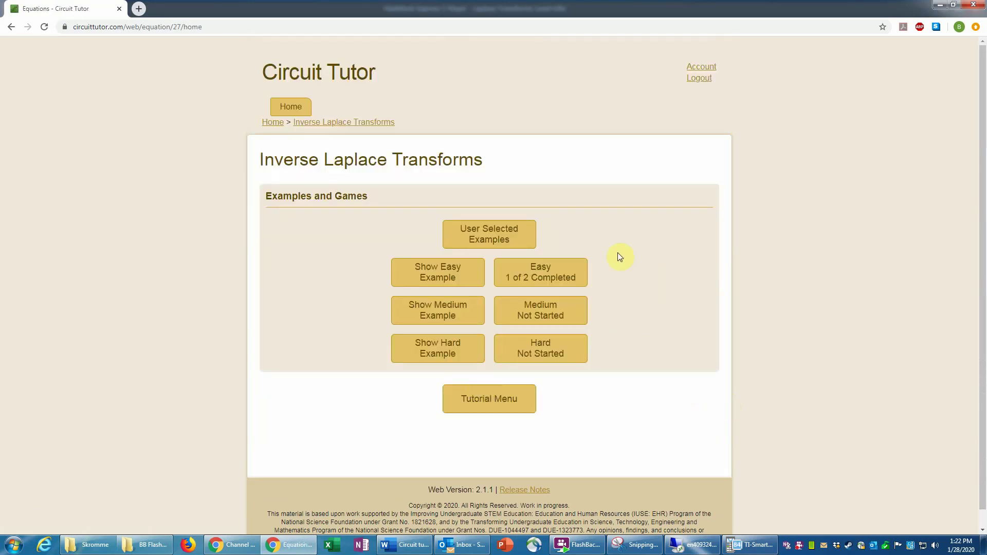
left_click(547, 278)
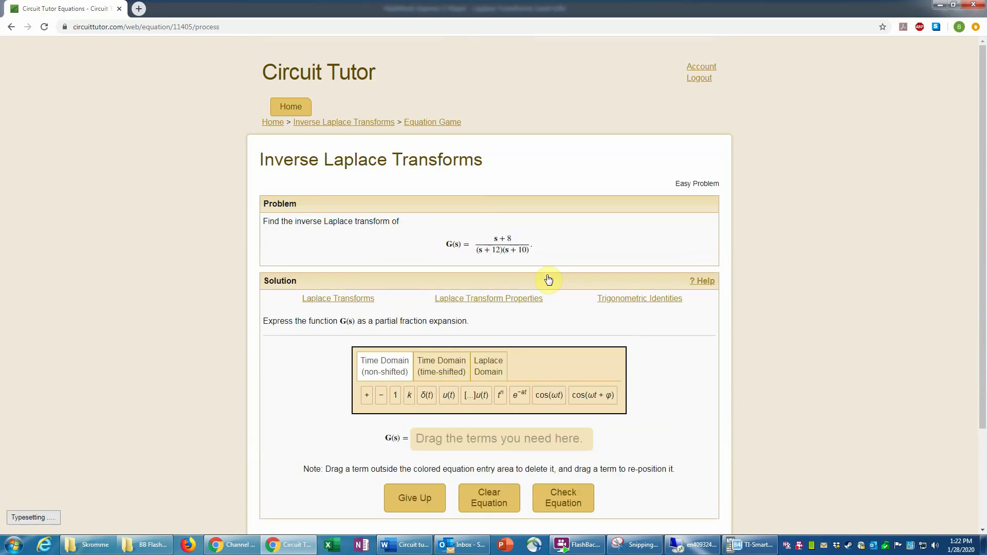
scroll(759, 369, "down", 1)
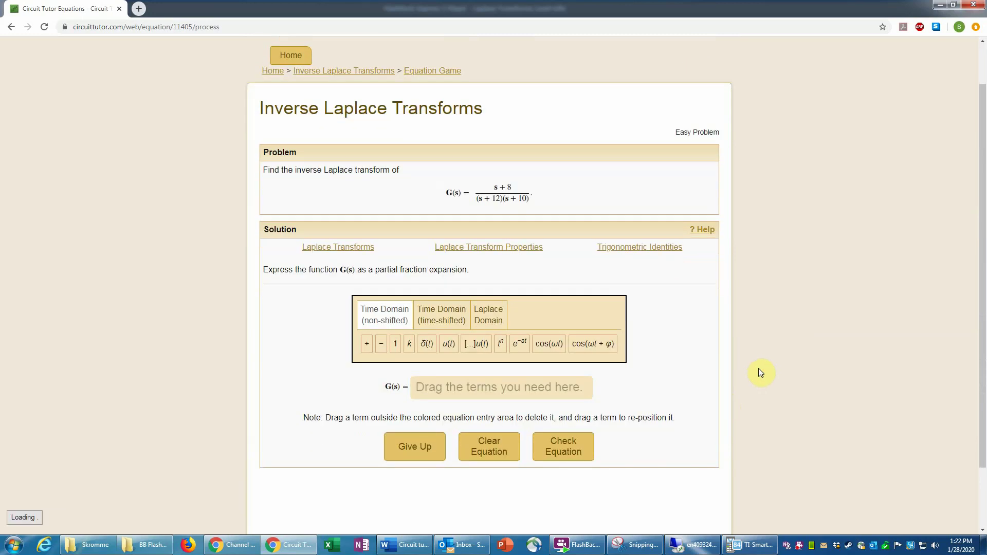
scroll(760, 372, "down", 1)
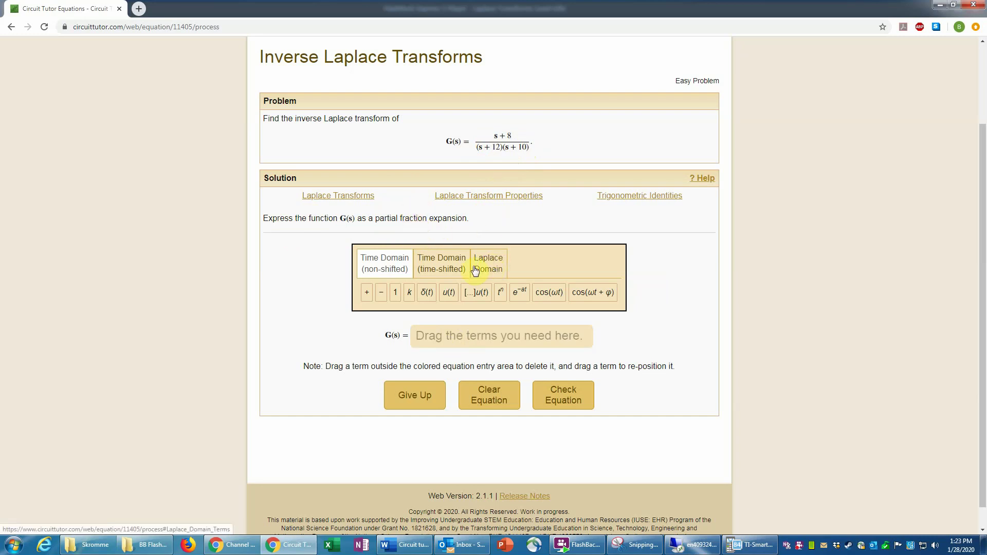
Step: Lay out G(s) as the sum of two empty fractions using the Laplace-domain terms
left_click(493, 265)
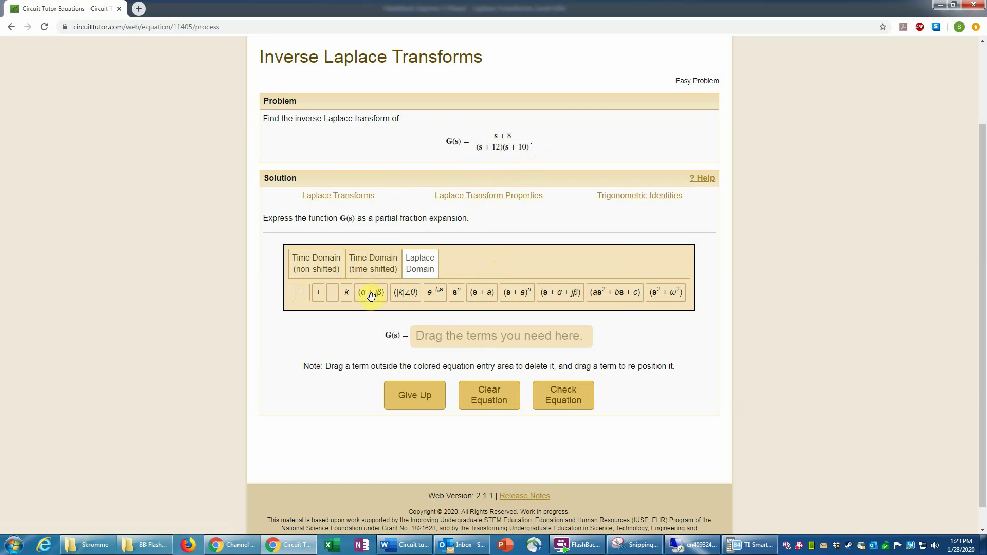
left_click(302, 297)
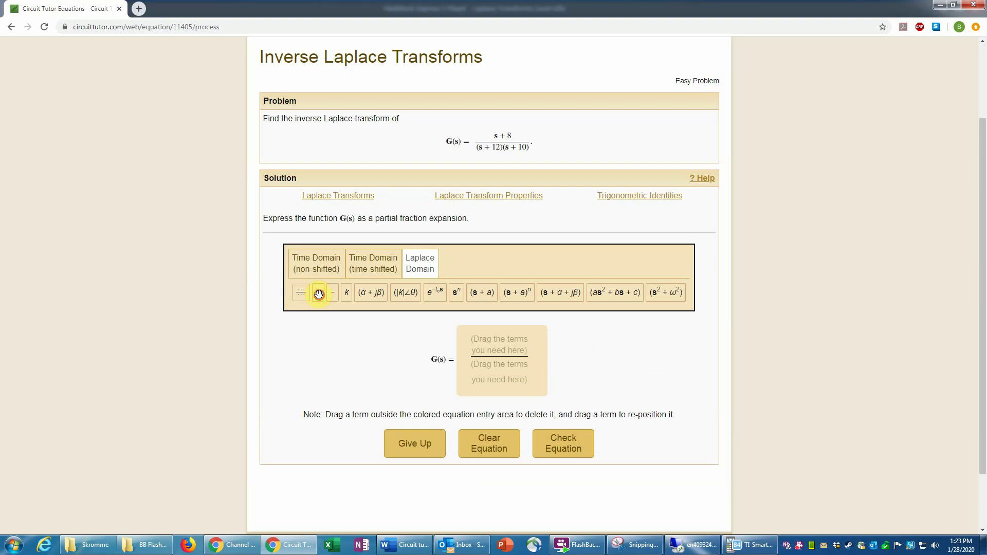
left_click(319, 295)
left_click(301, 293)
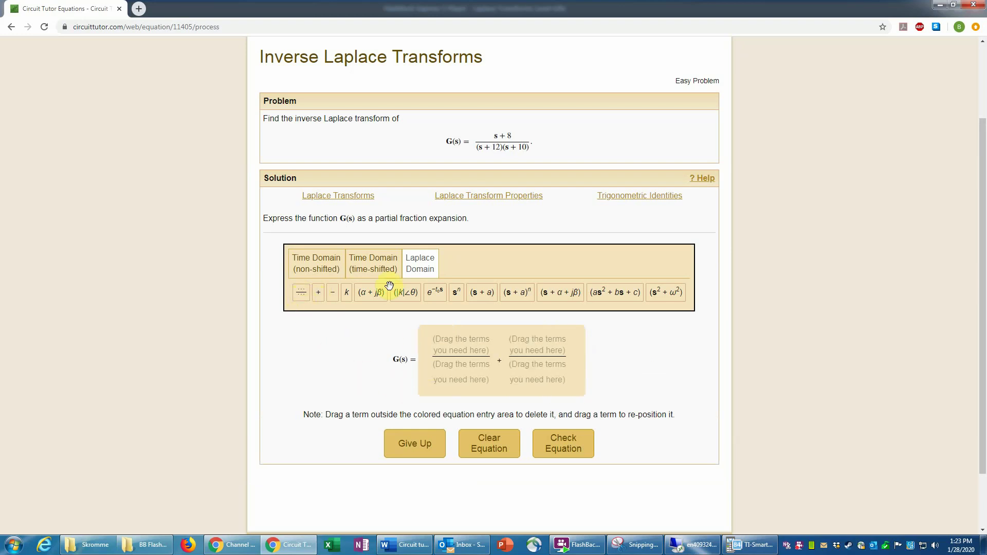
Step: Put a constant k in each numerator and an (s + a) term in each denominator of the two fractions
left_click_drag(348, 293, 462, 352)
left_click_drag(347, 307, 535, 366)
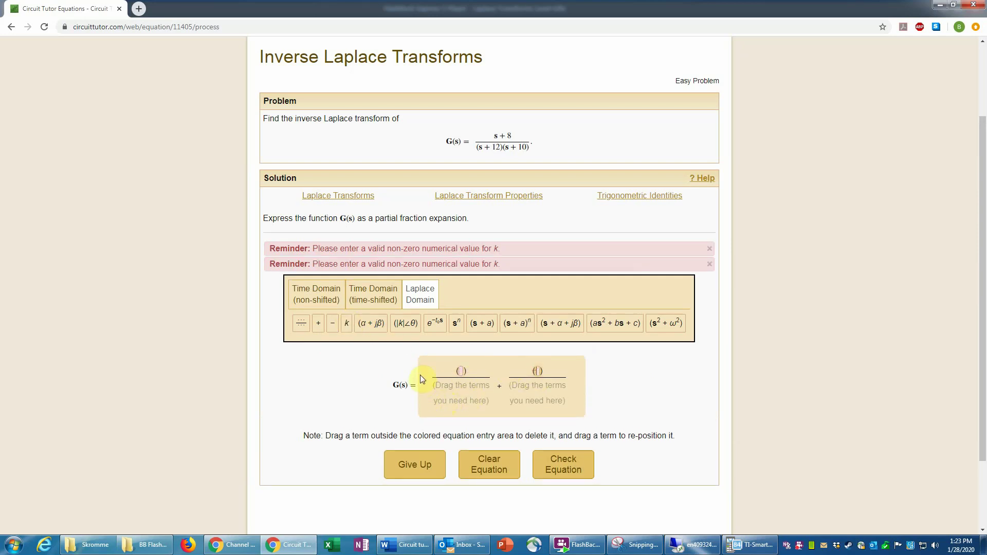
left_click_drag(486, 325, 474, 394)
left_click_drag(488, 351, 535, 416)
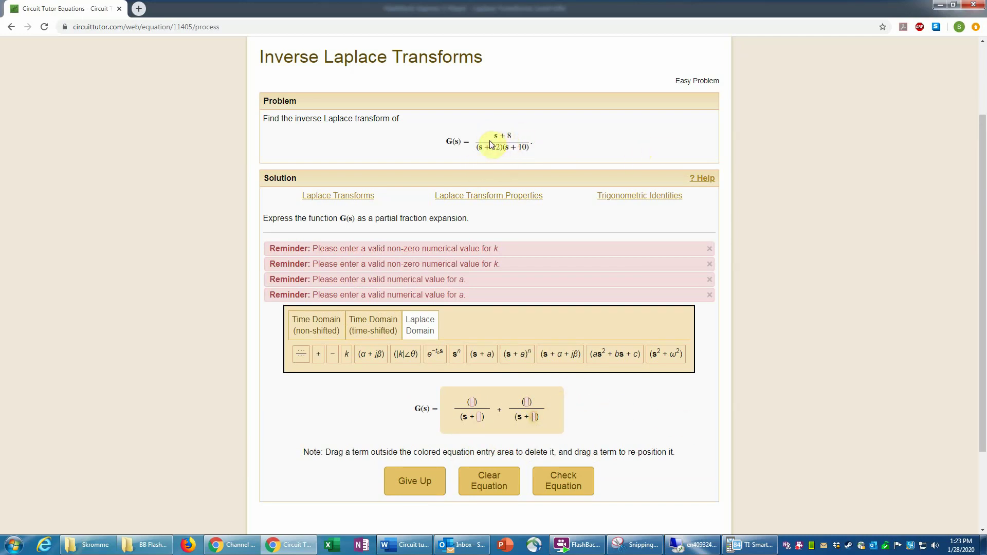
Step: Set the denominator constants to 12 in the first fraction and 10 in the second
left_click(481, 417)
type("12")
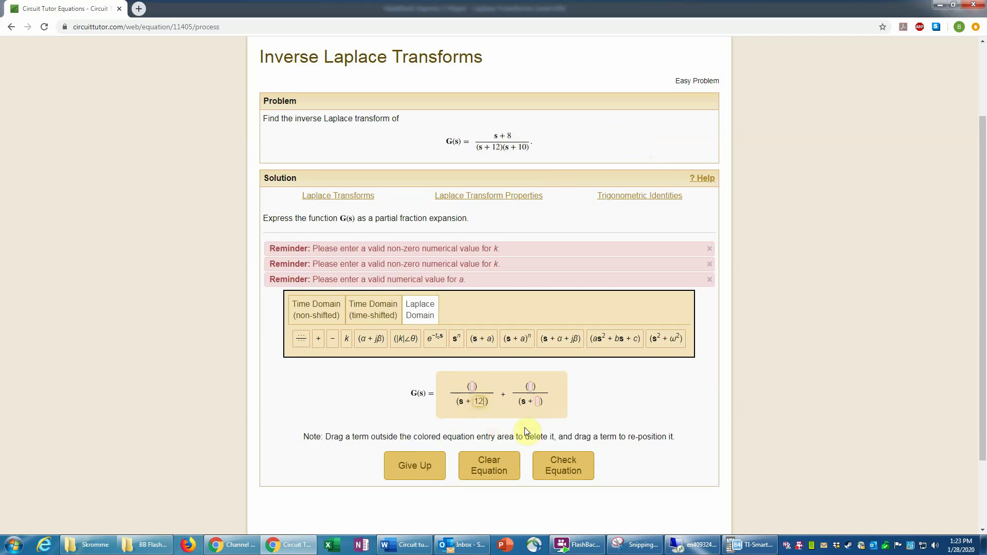
left_click(539, 403)
type("10")
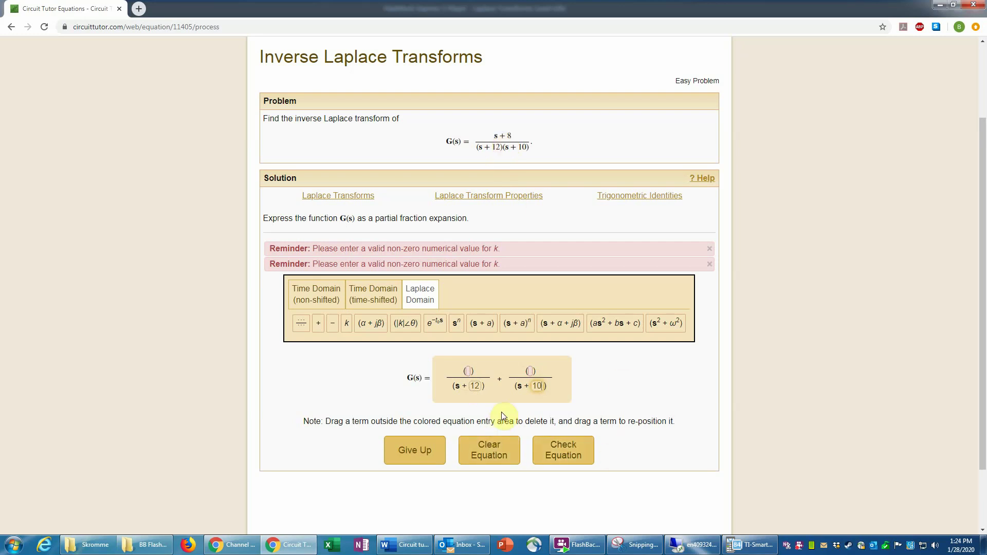
Step: Set the numerators to 2 over (s + 12) and -1 over (s + 10), and check the equation
left_click(470, 371)
left_click(469, 372)
type("2")
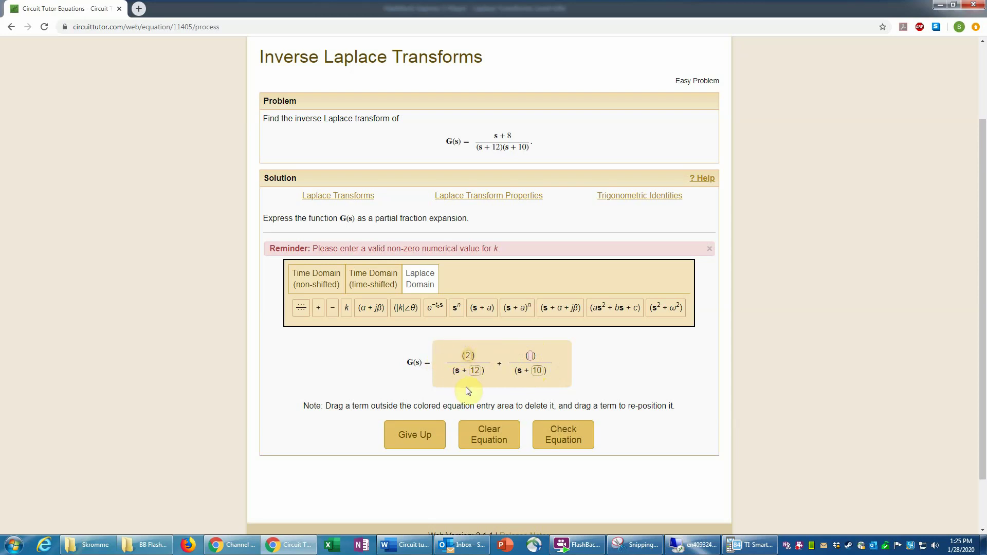
left_click(534, 356)
left_click(536, 355)
type("-1")
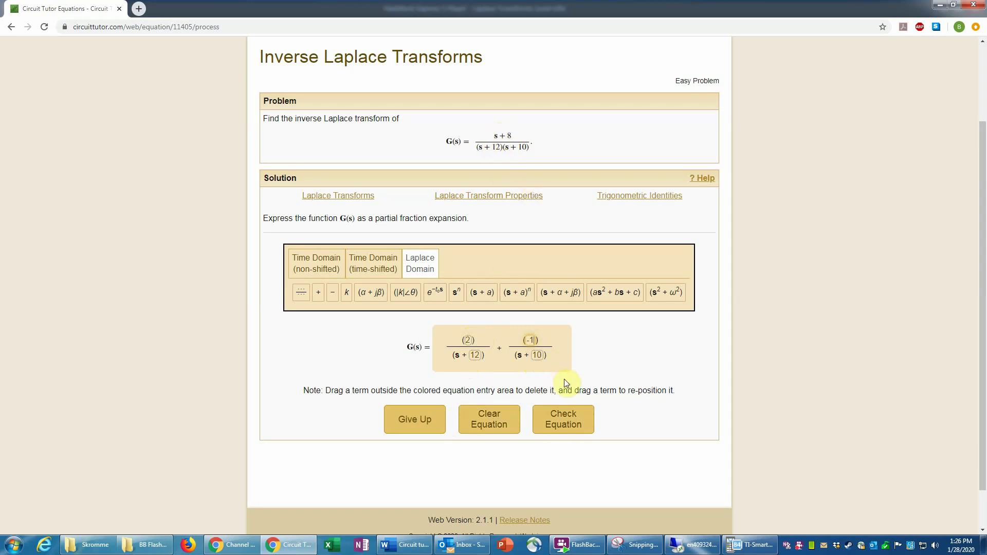
left_click(576, 425)
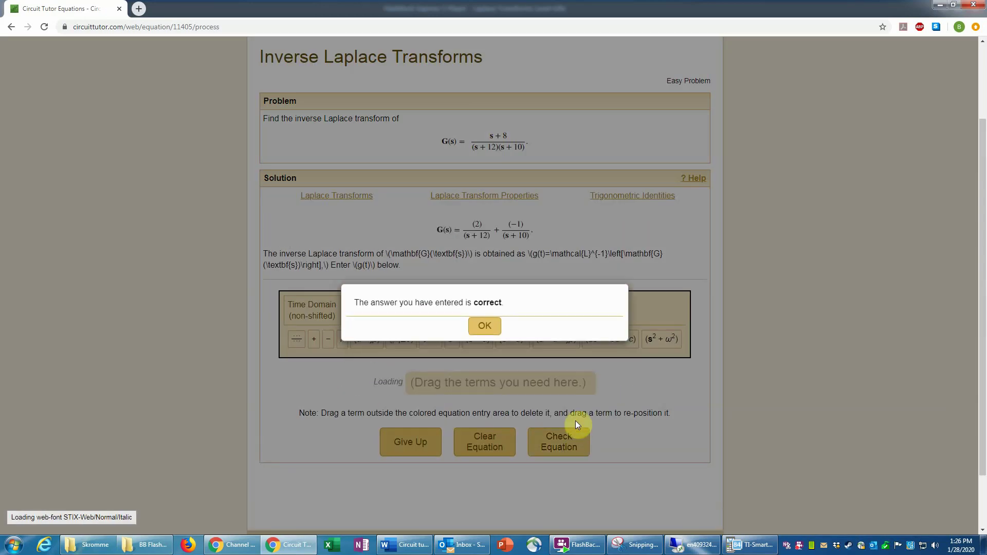
left_click(486, 329)
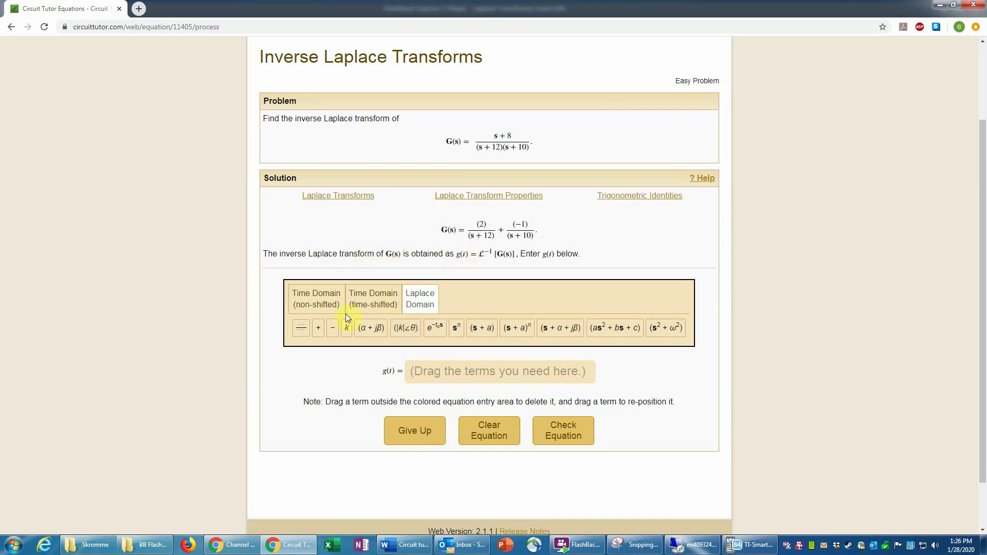
Step: Start g(t) with a constant k, an exponential e^(-at) and a unit step u(t) from the non-shifted time-domain terms
left_click(322, 301)
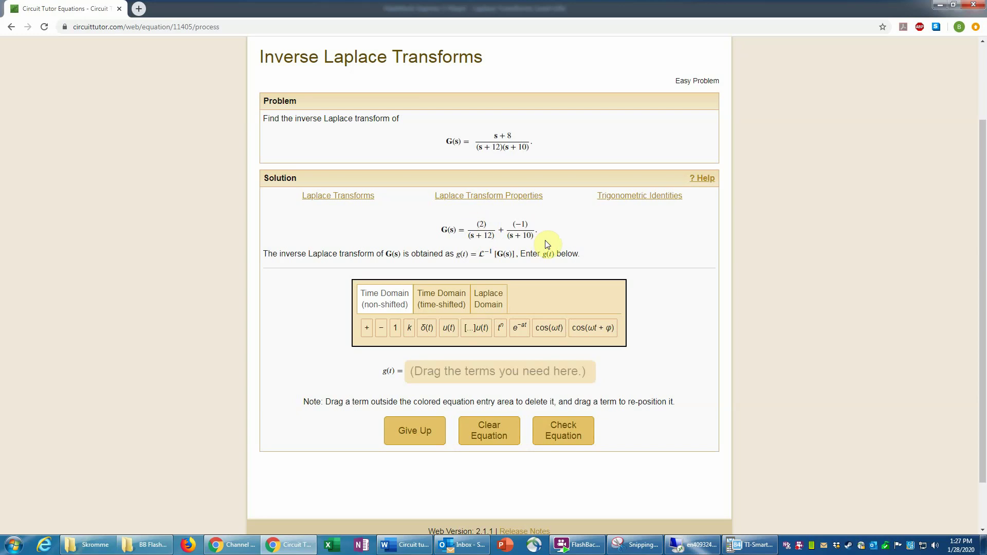
left_click(446, 300)
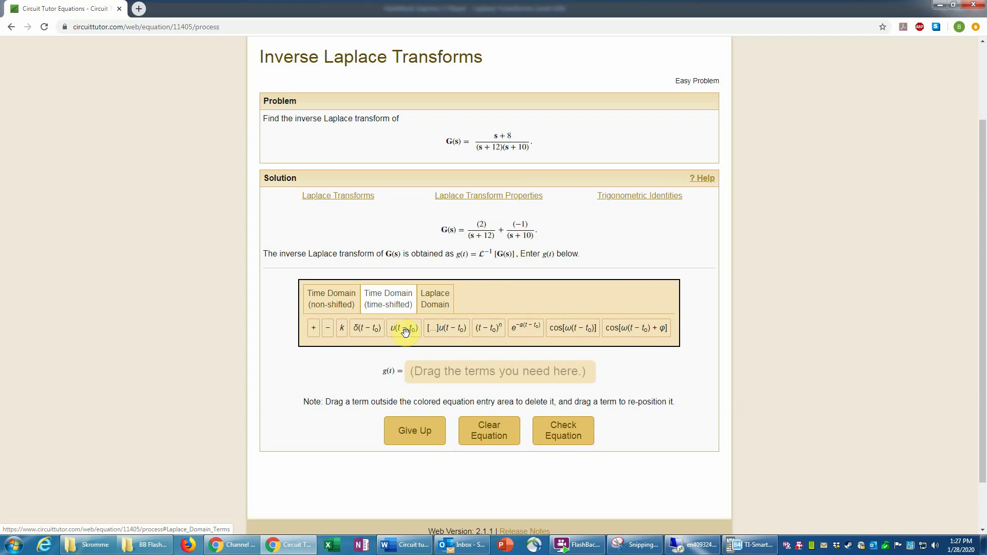
left_click(324, 302)
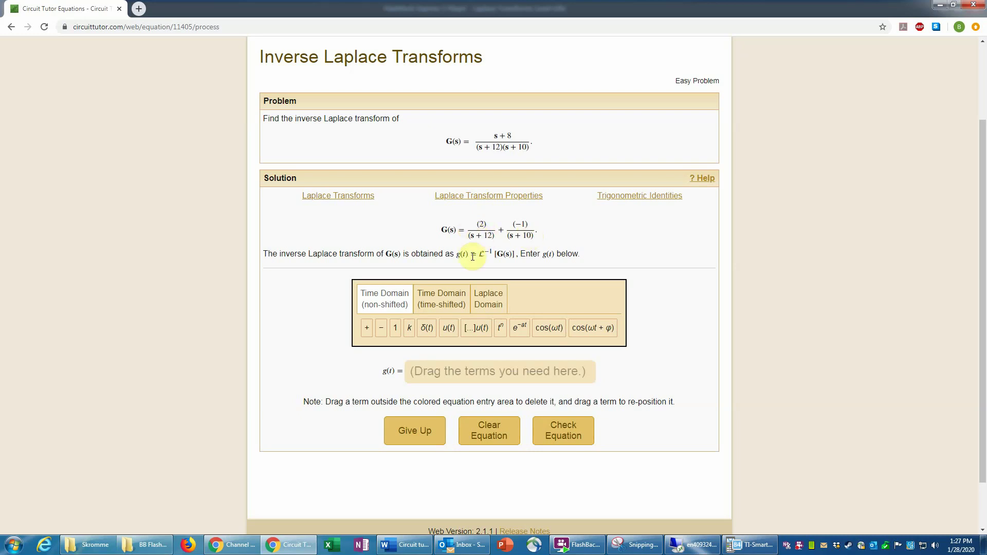
left_click(410, 328)
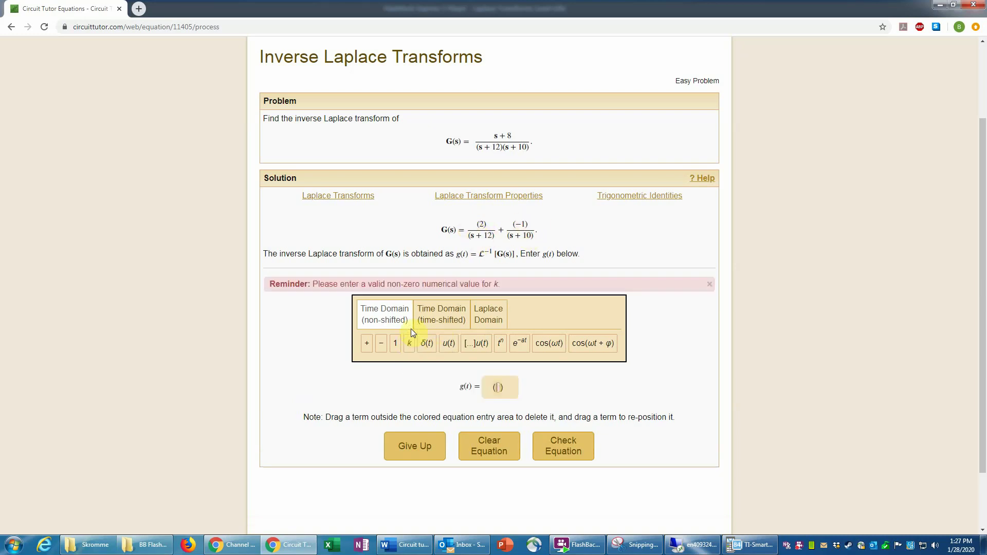
left_click(520, 343)
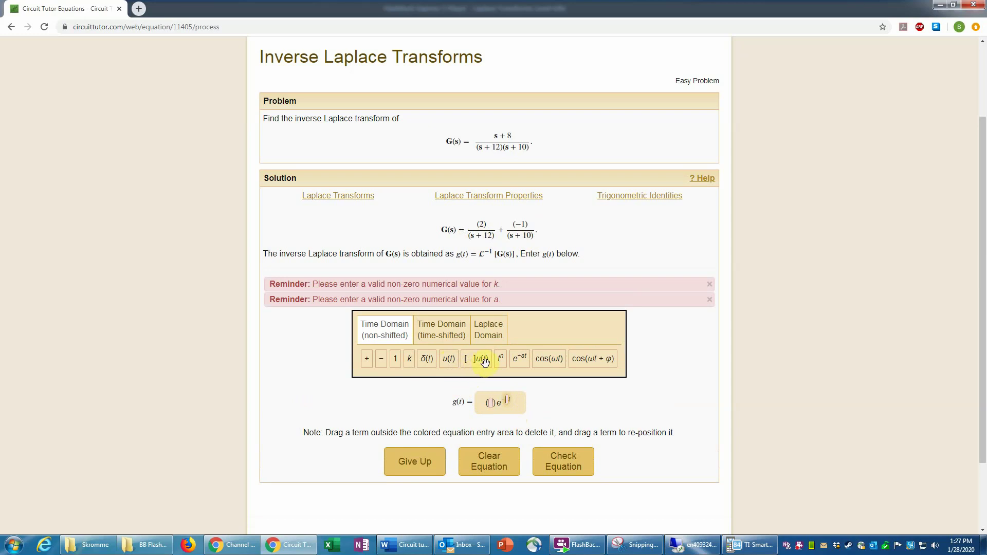
left_click(448, 360)
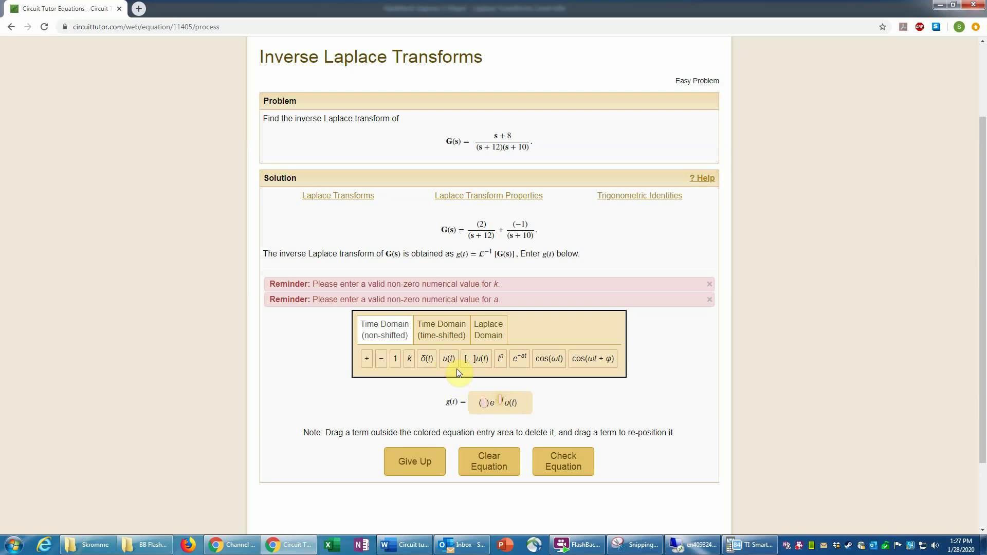
Step: Subtract a second term in g(t) made of a constant k, an exponential e^(-at) and u(t)
left_click(381, 359)
left_click(410, 360)
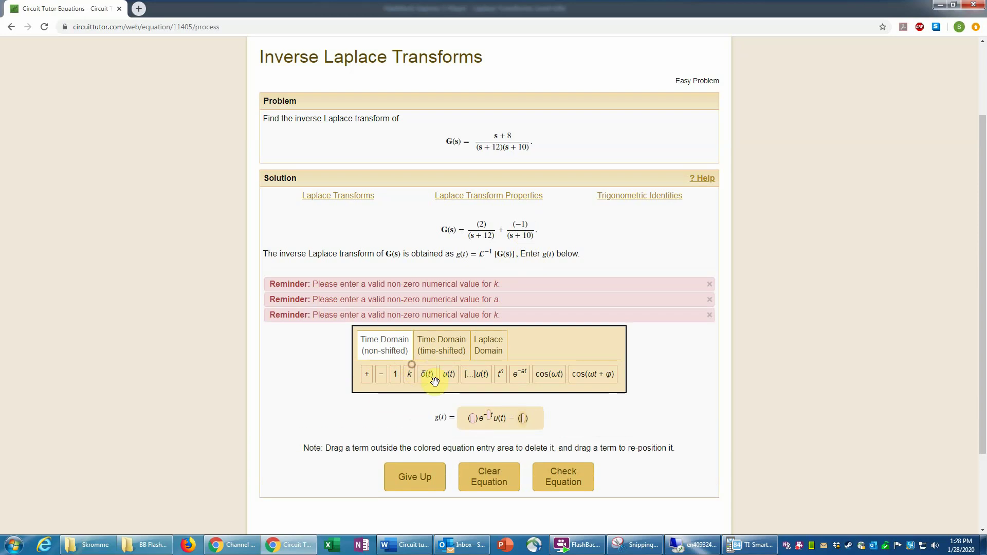
left_click(521, 376)
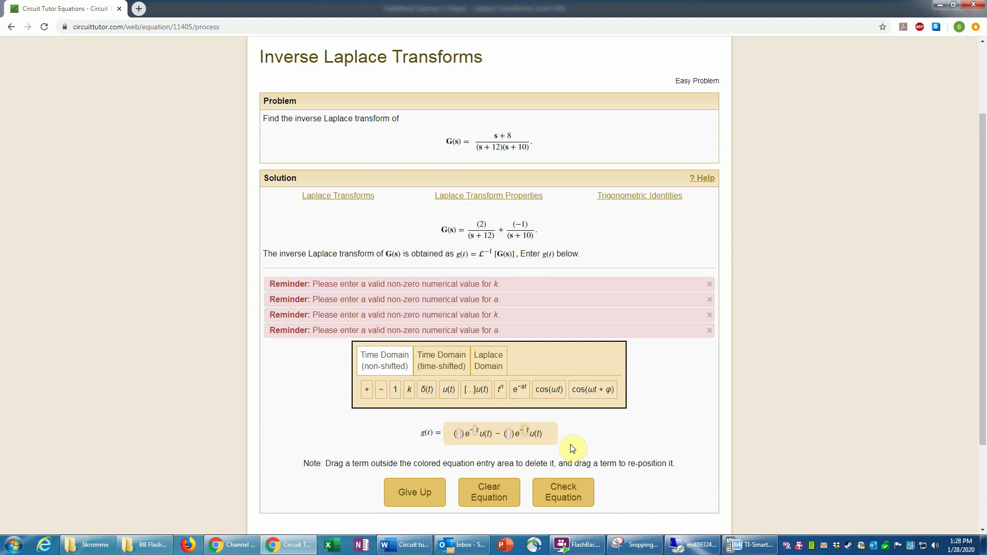
Step: Set the first term of g(t) to coefficient 2 with exponent constant 12
scroll(671, 439, "down", 1)
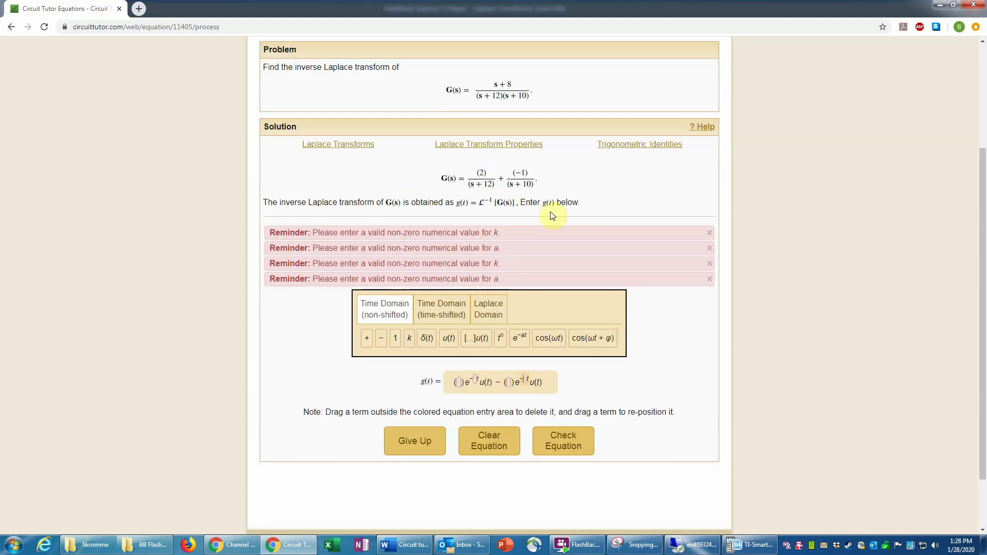
left_click(459, 383)
type("2")
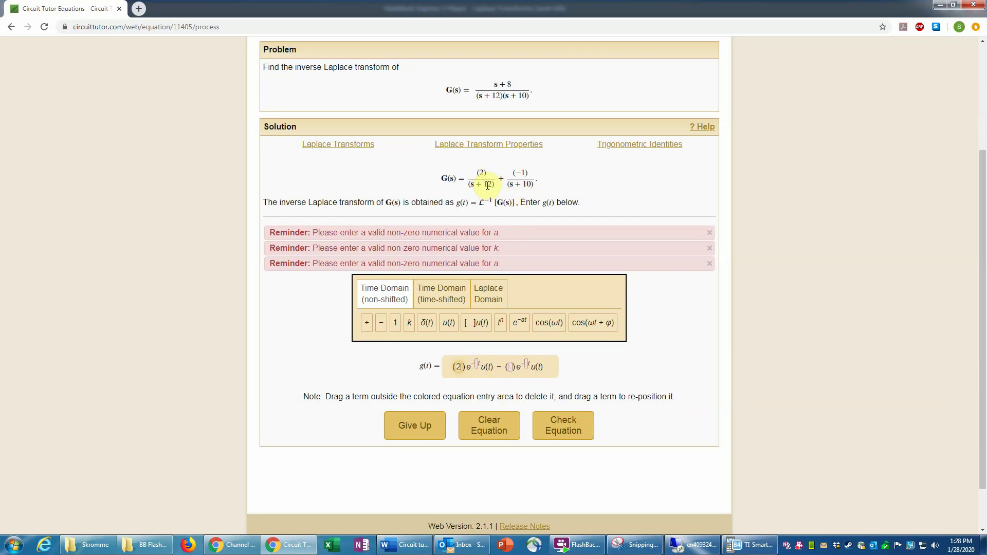
left_click(476, 364)
type("12")
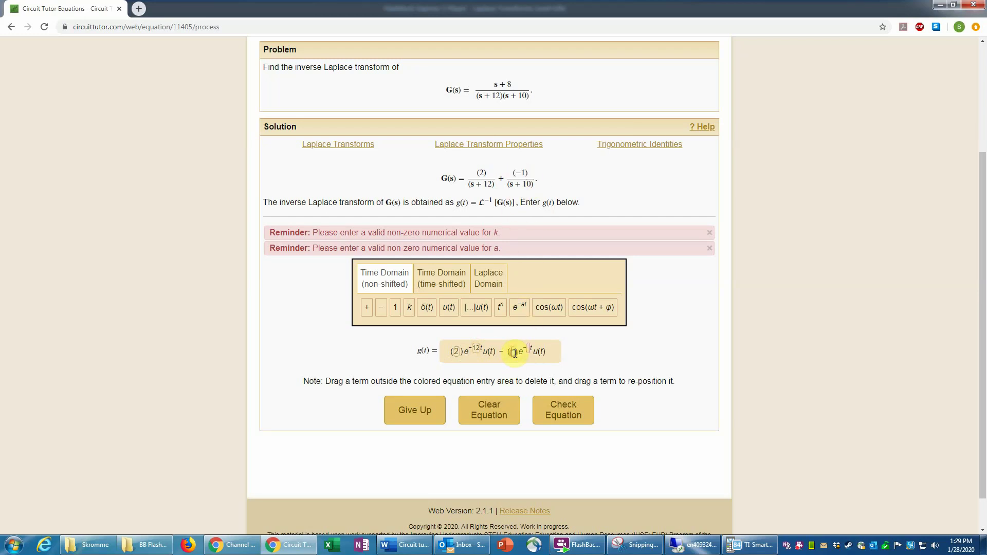
Step: Set the subtracted term of g(t) to coefficient 1 with exponent constant 10, and check the equation
left_click(516, 352)
type("1")
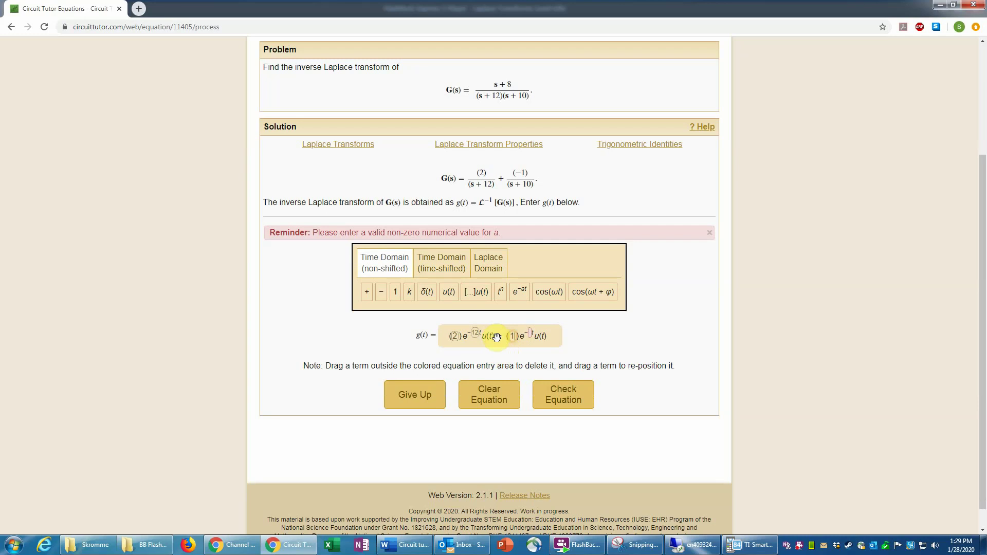
left_click(531, 334)
type("10")
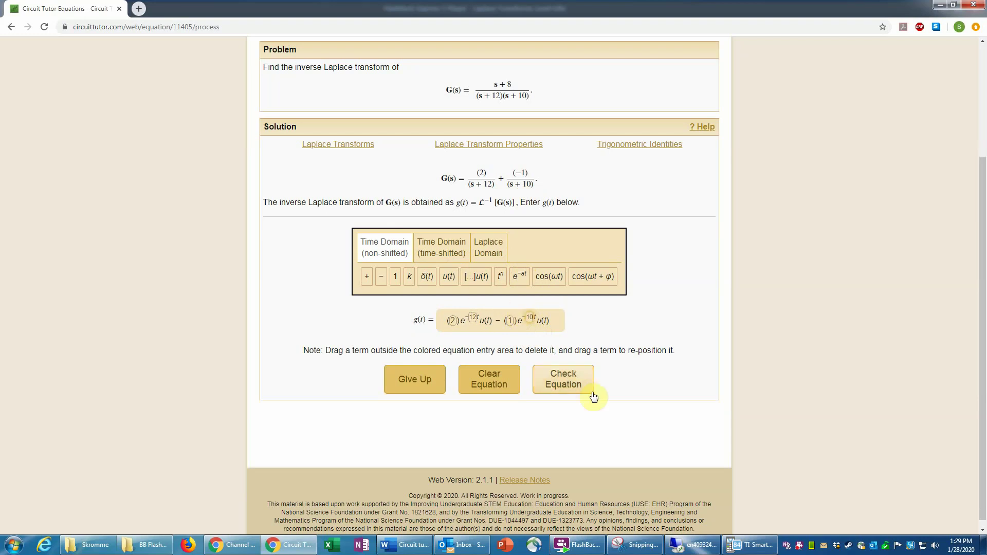
left_click(579, 385)
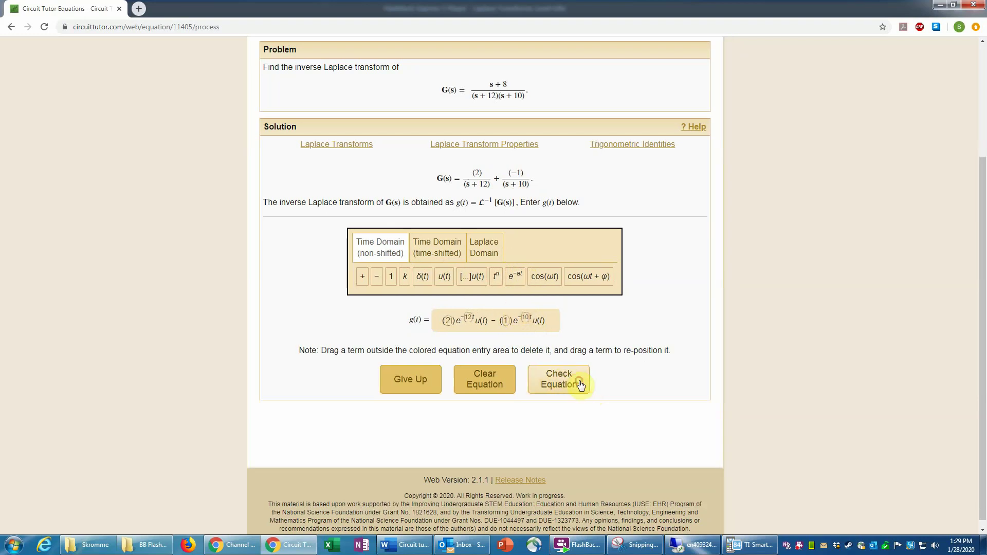
left_click(484, 326)
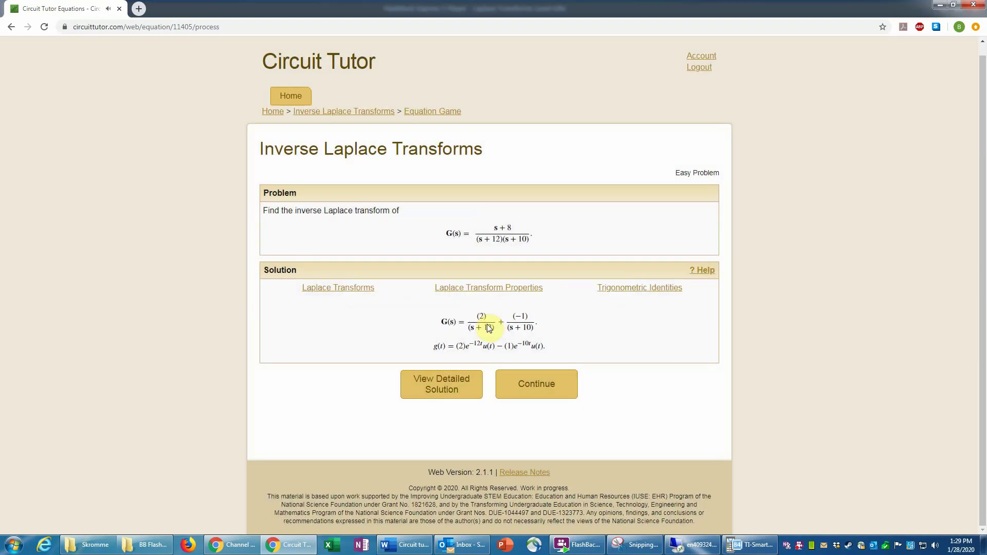
Step: Review the detailed solution of the problem through to its final answer, and return to the level menu
left_click(448, 392)
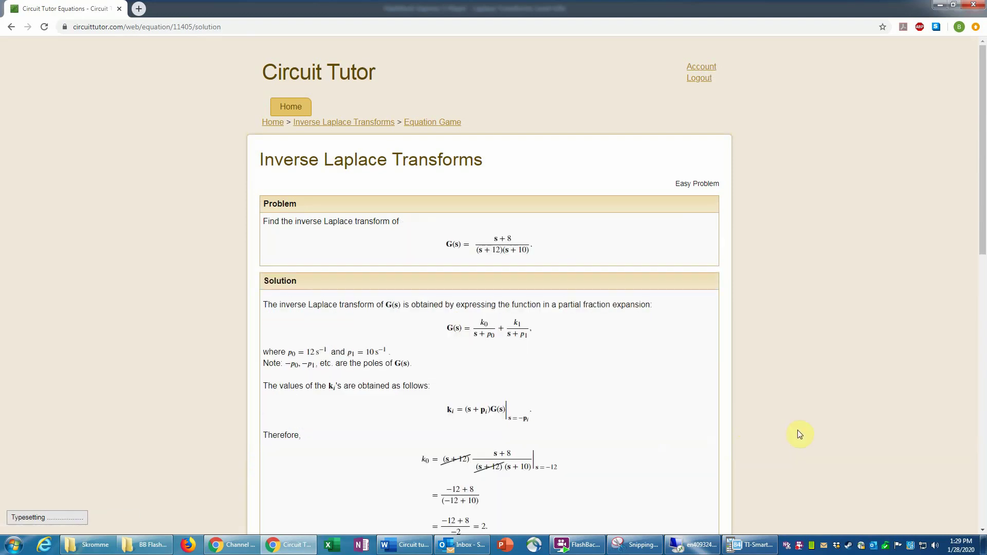
scroll(799, 432, "down", 6)
scroll(797, 419, "down", 7)
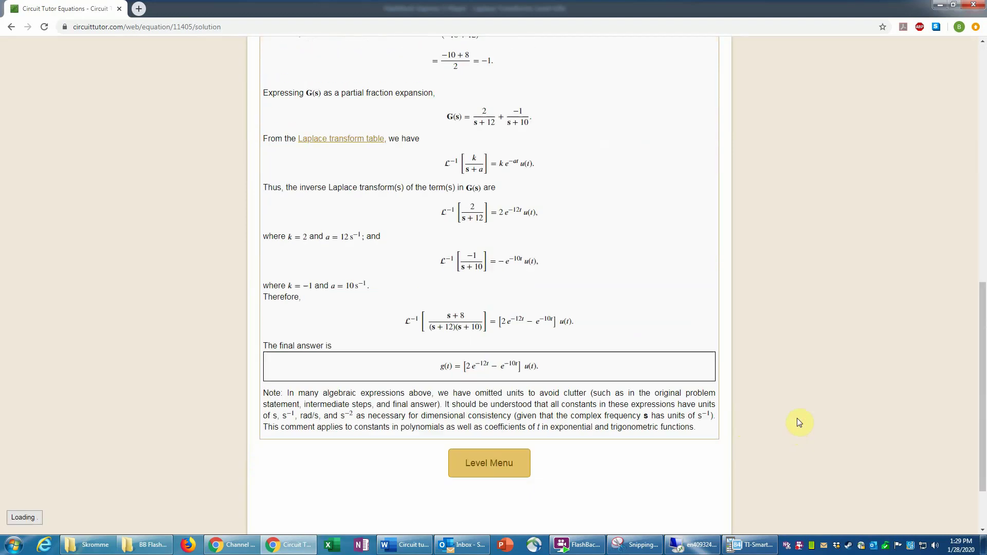
left_click(463, 383)
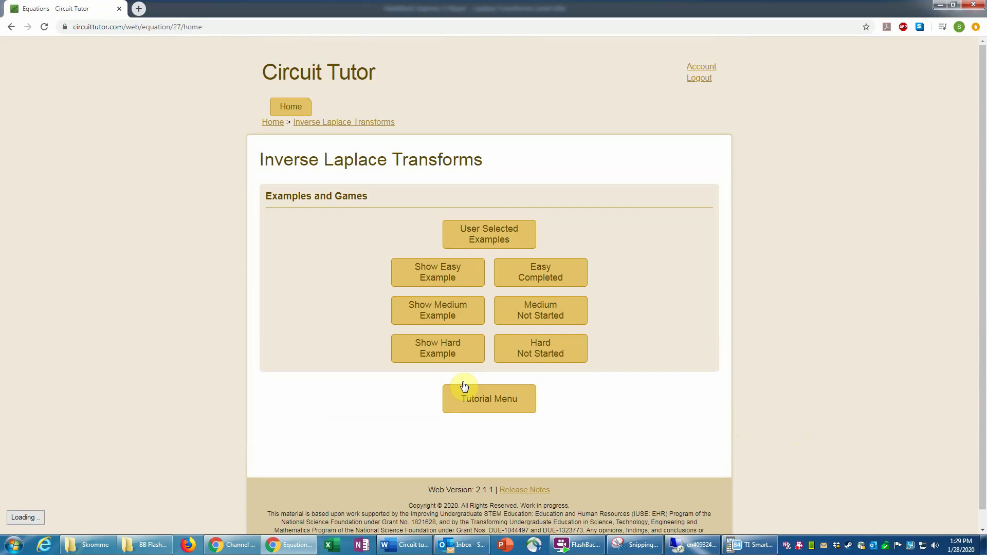